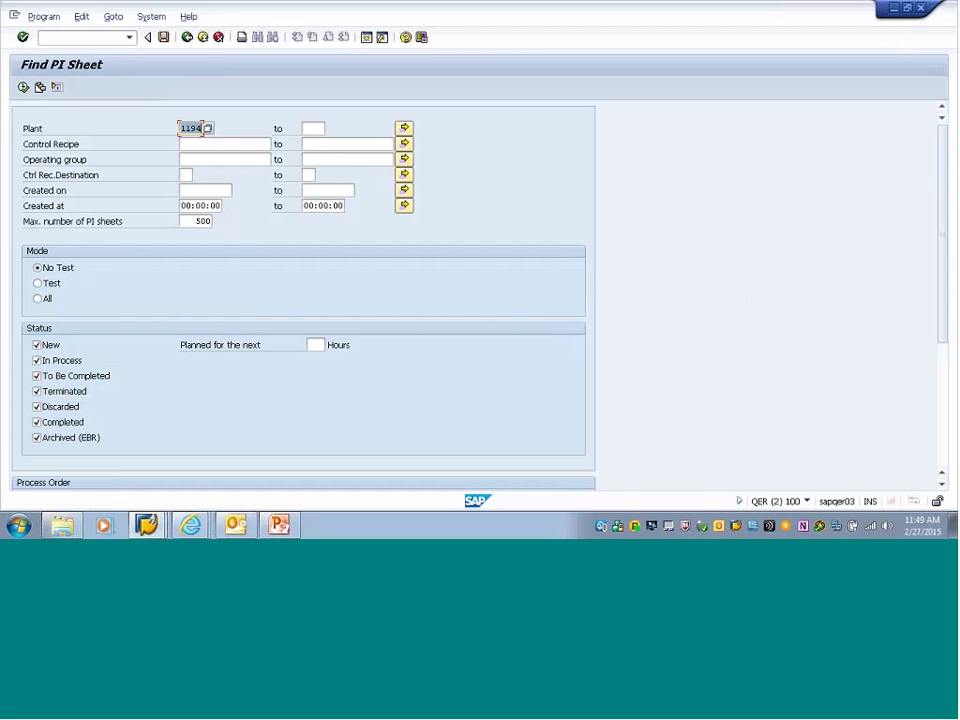
click(200, 190)
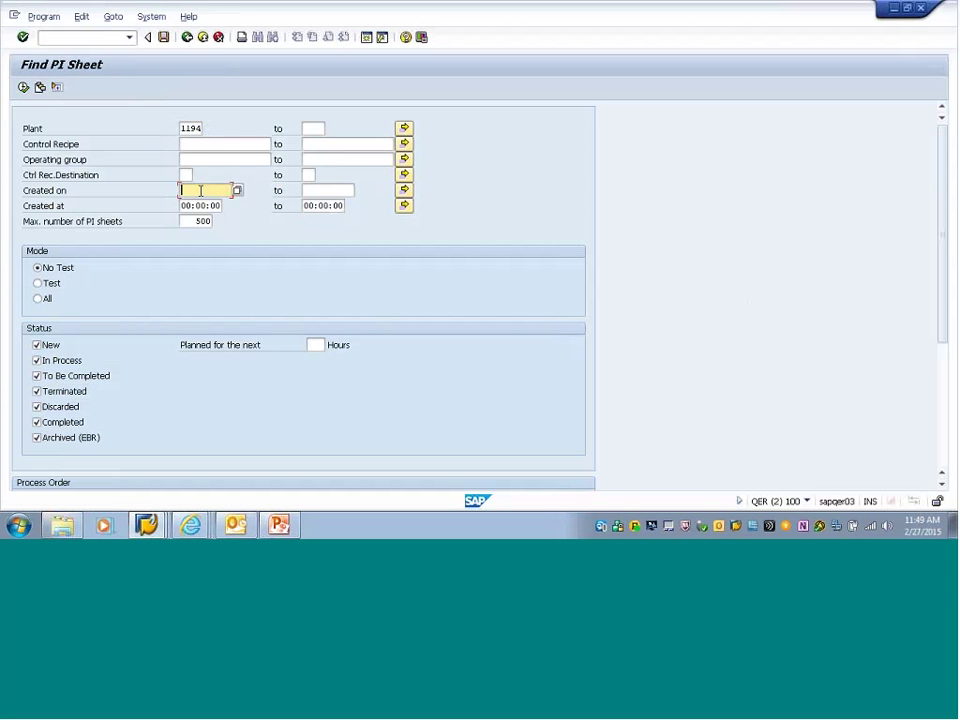
click(200, 190)
key(Down)
key(Return)
click(330, 190)
key(Down)
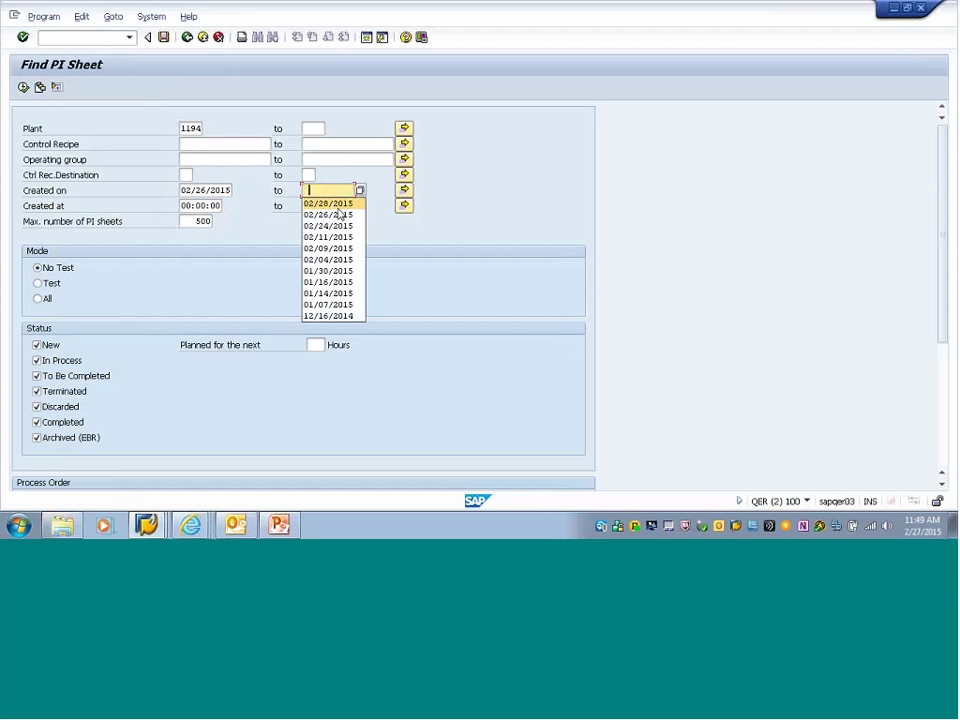
key(Return)
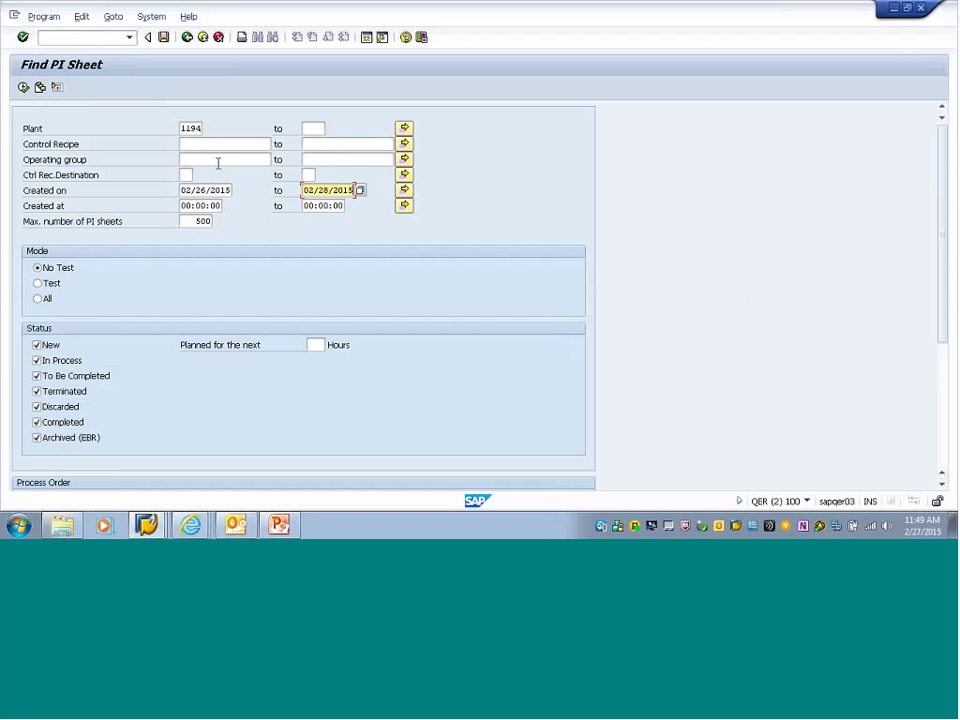
click(24, 88)
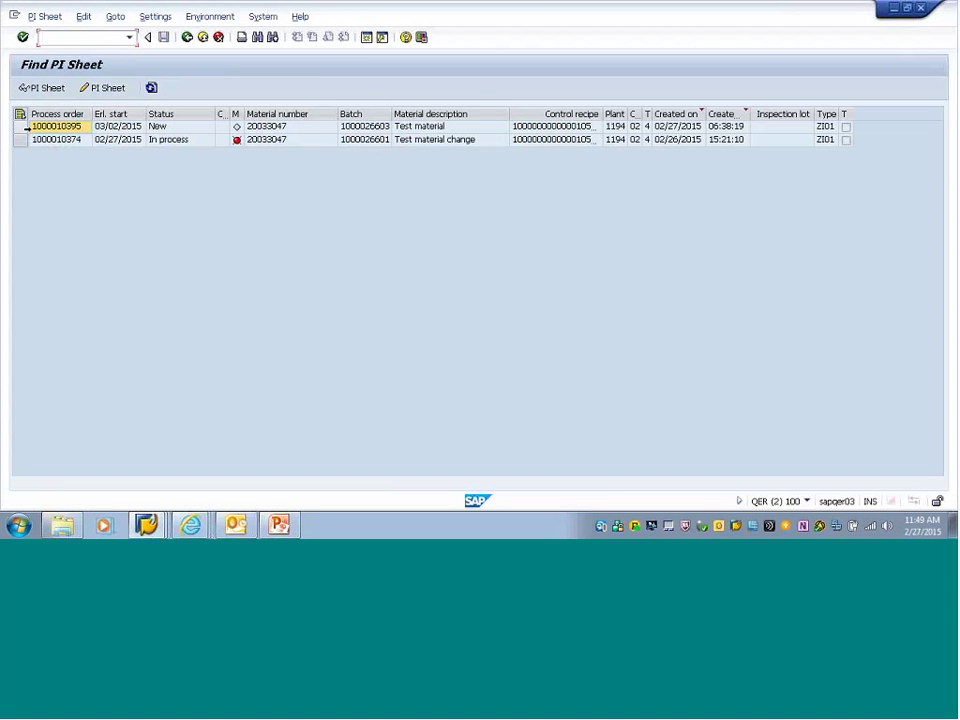
click(19, 126)
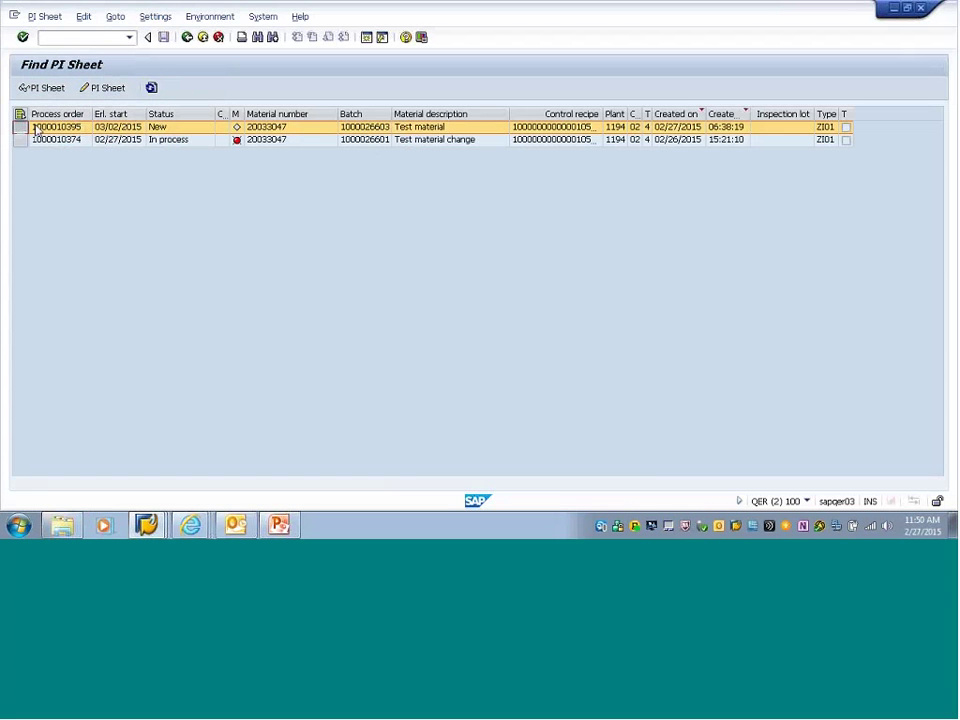
click(112, 89)
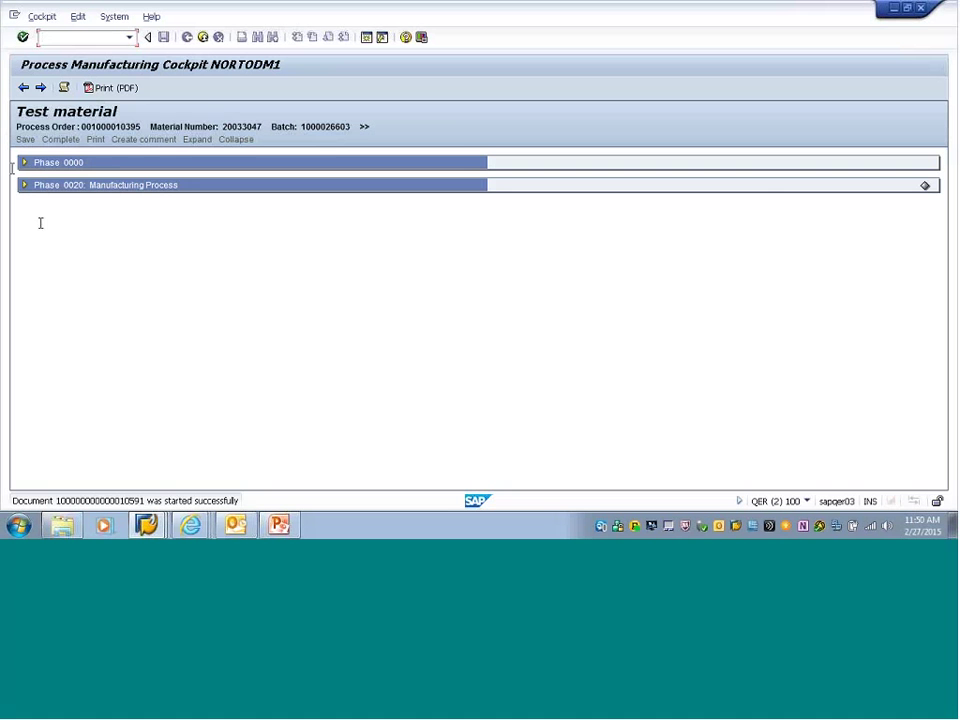
click(24, 163)
scroll(223, 259, down, 3)
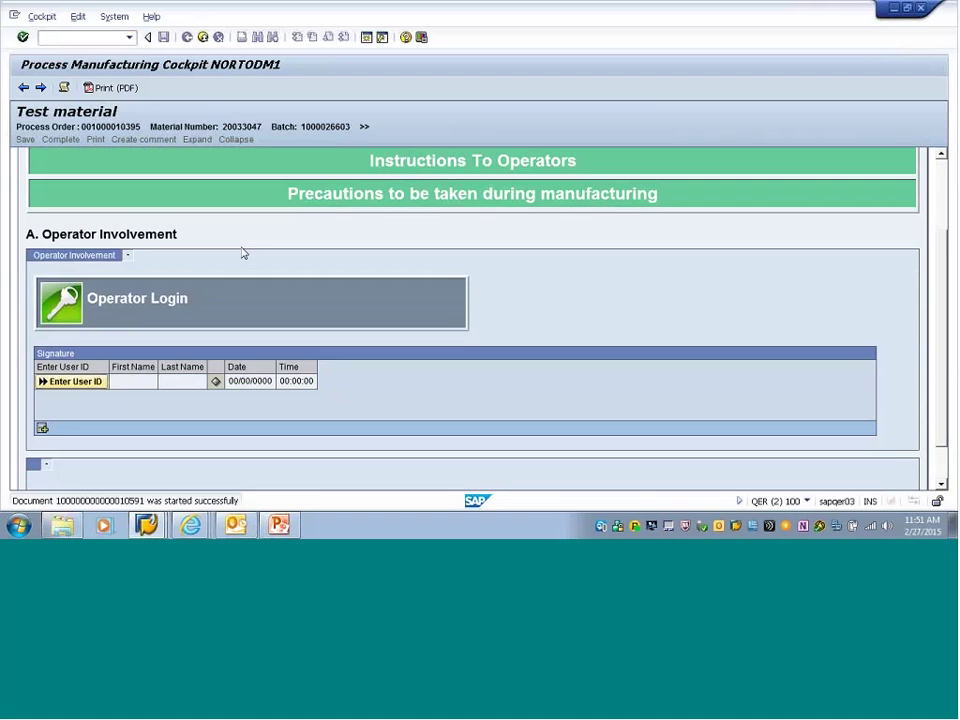
scroll(242, 254, up, 2)
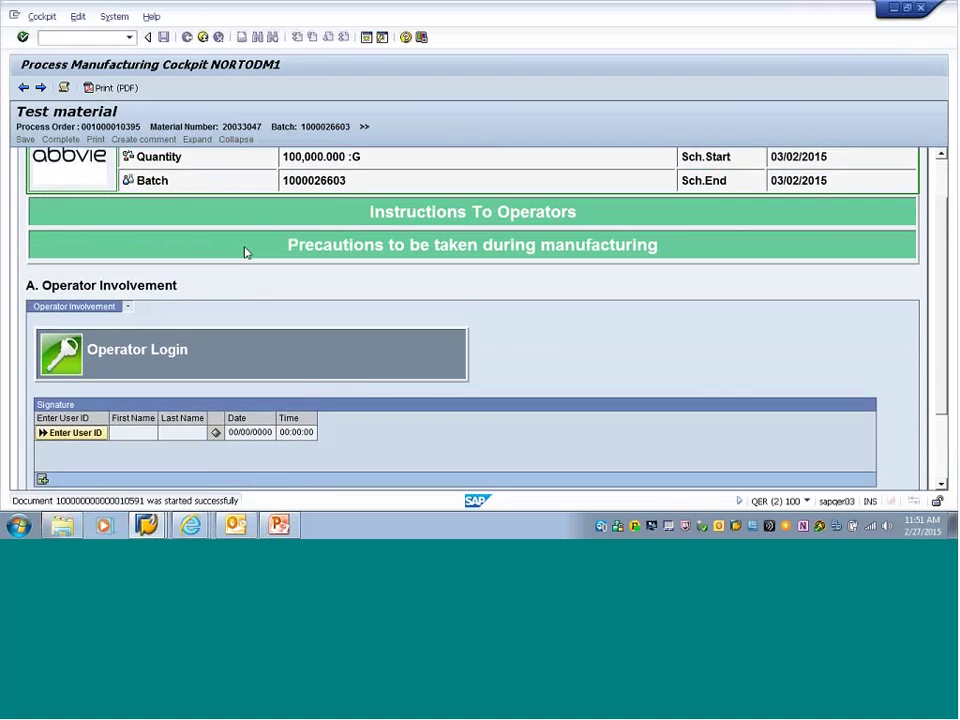
scroll(244, 254, down, 2)
scroll(247, 253, down, 2)
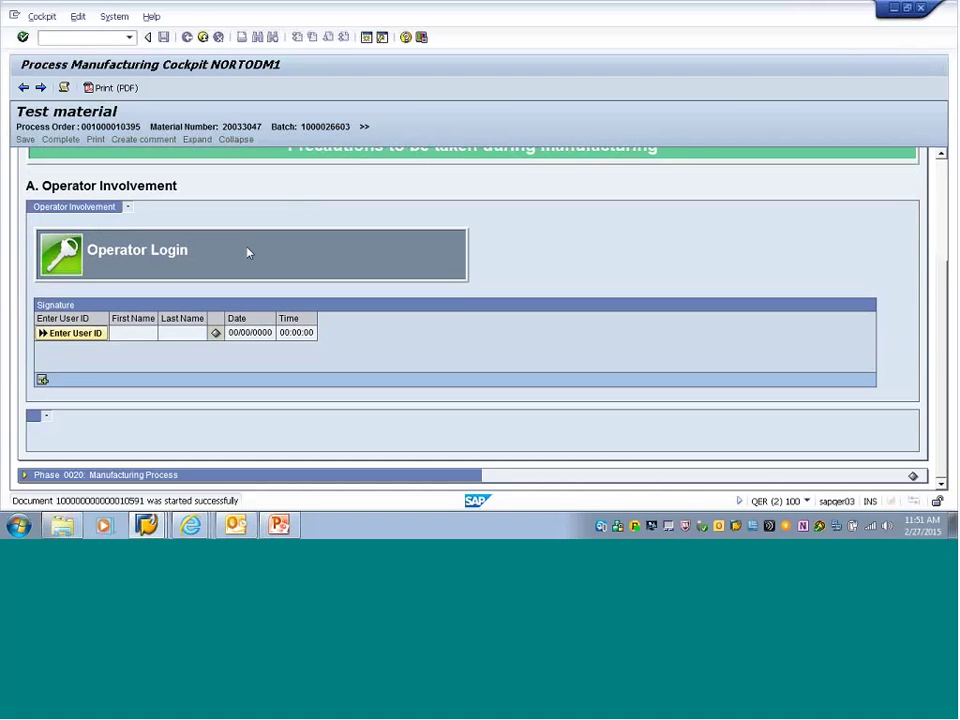
scroll(248, 253, up, 4)
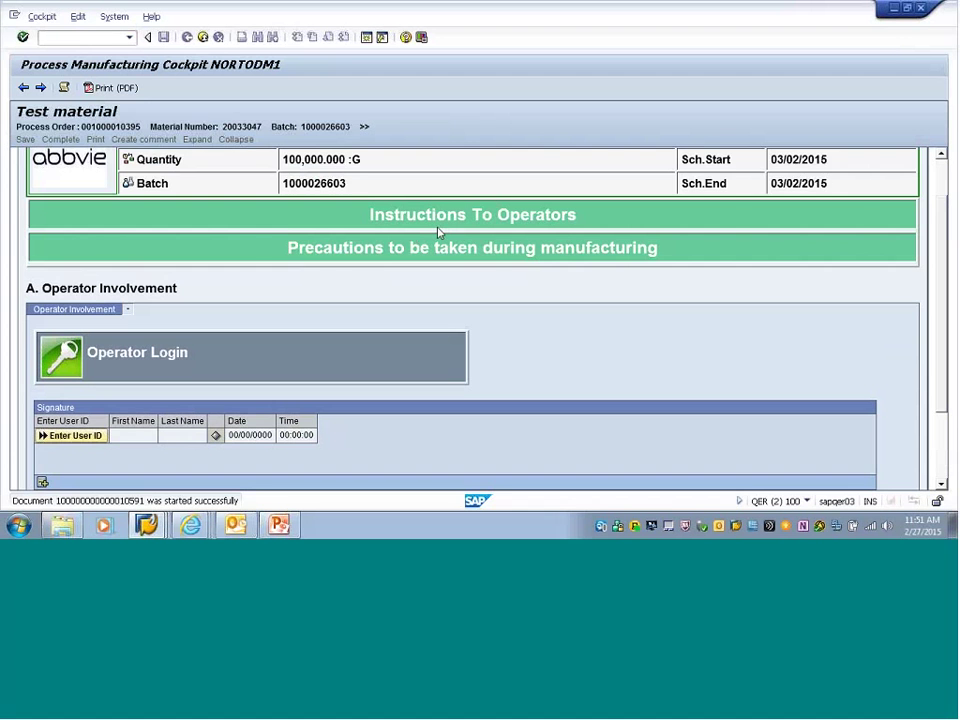
scroll(437, 232, down, 2)
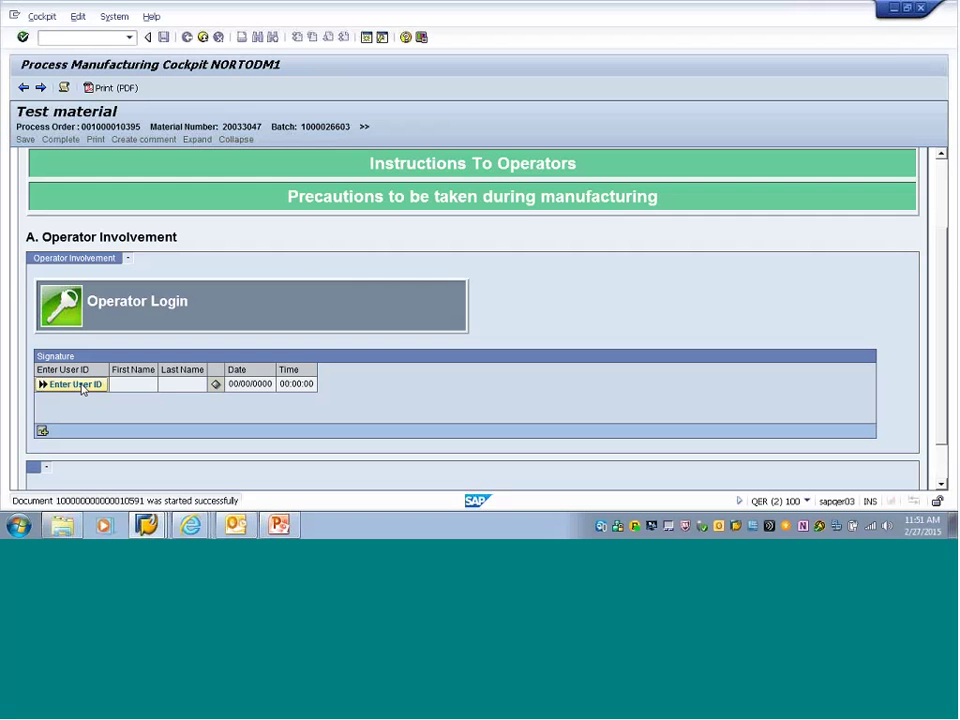
Sign the Phase 0000 operator login with the user's password, recording 02/27/2015 at 11:51:58.
click(75, 384)
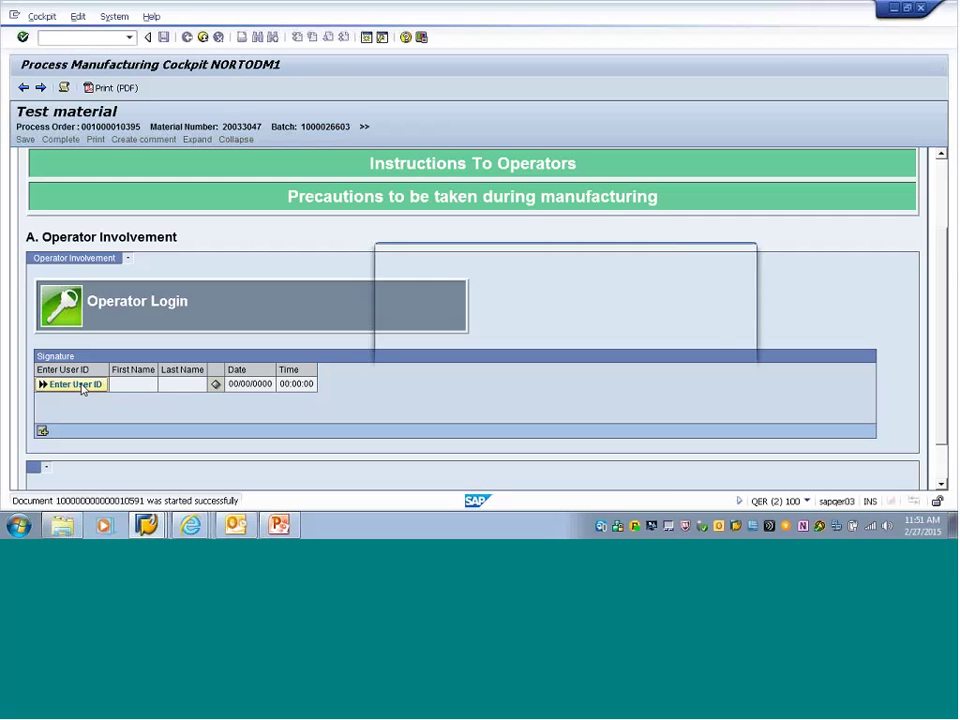
click(470, 306)
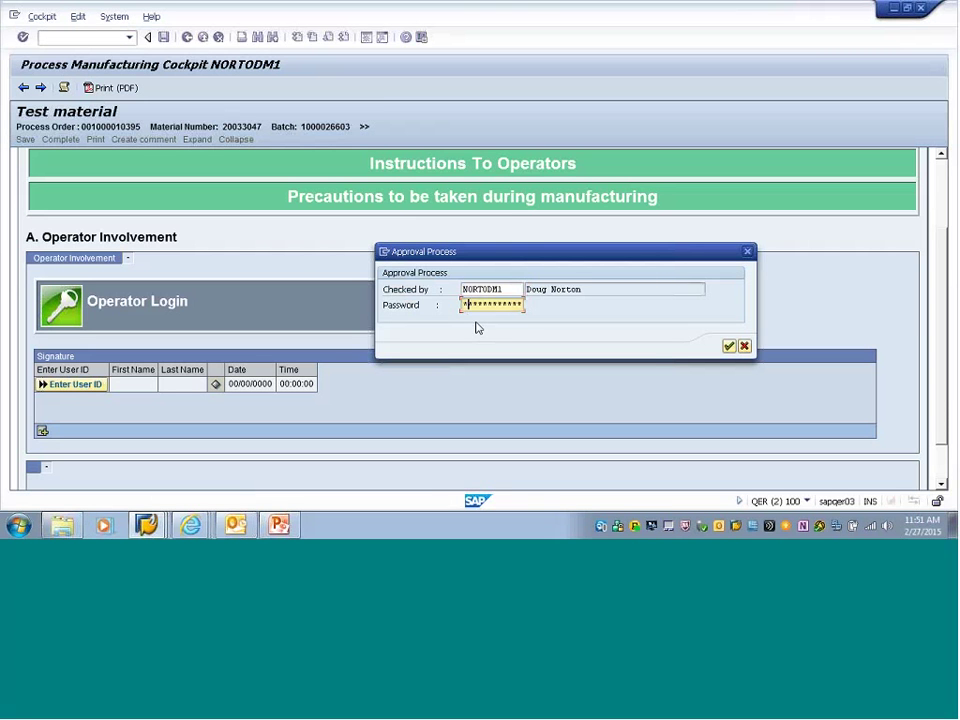
key(Right)
key(Right)
key(Right)
key(Right)
key(Right)
key(Right)
key(Right)
key(Right)
key(Right)
key(Right)
key(Right)
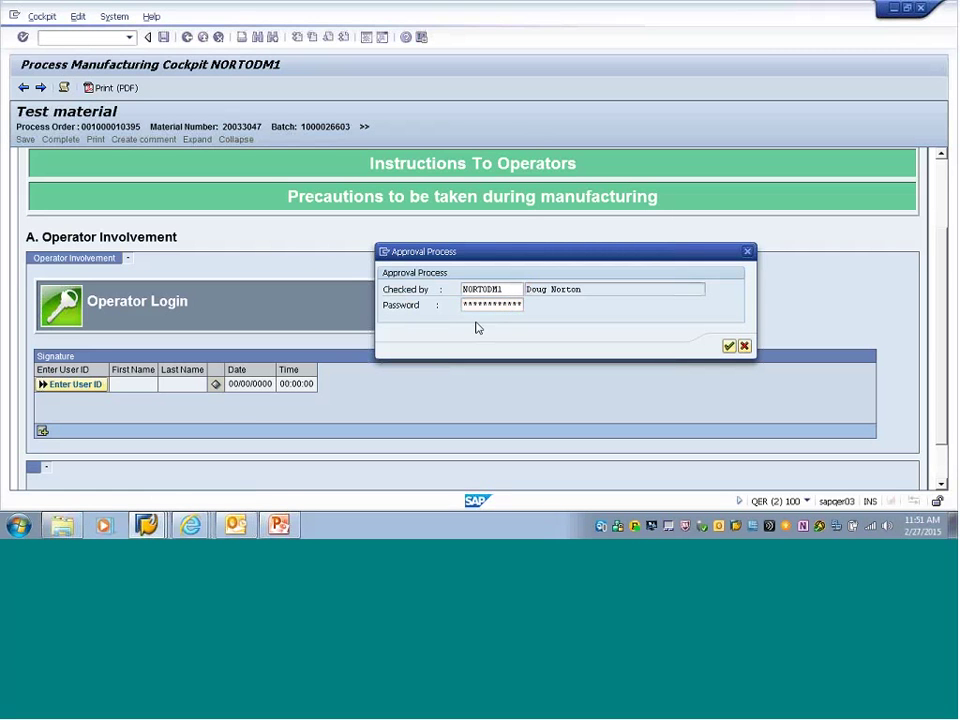
key(Return)
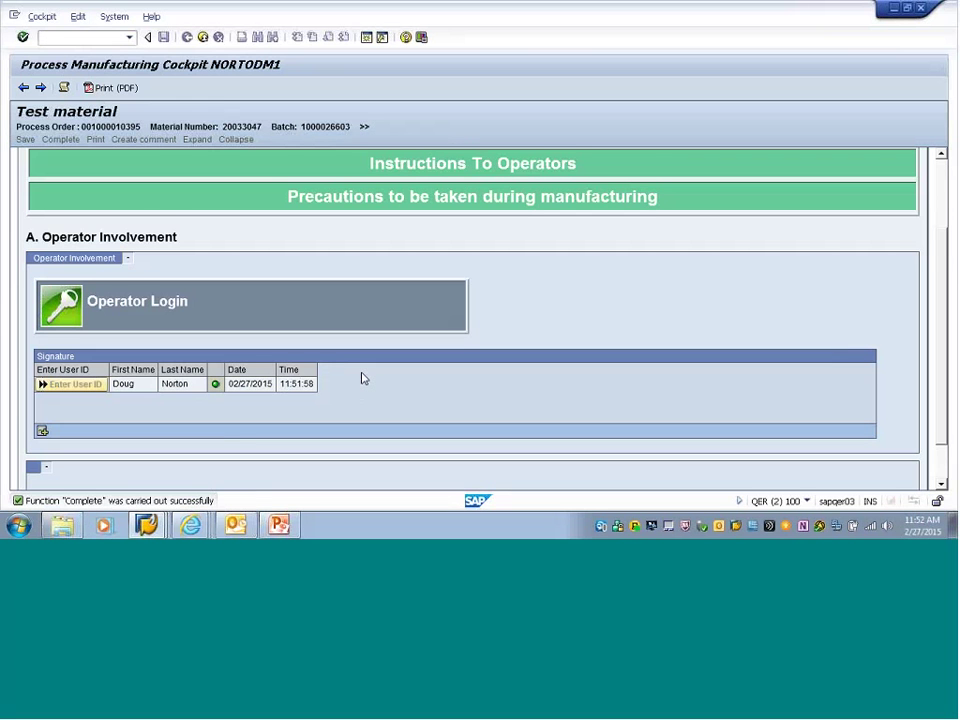
scroll(364, 378, down, 2)
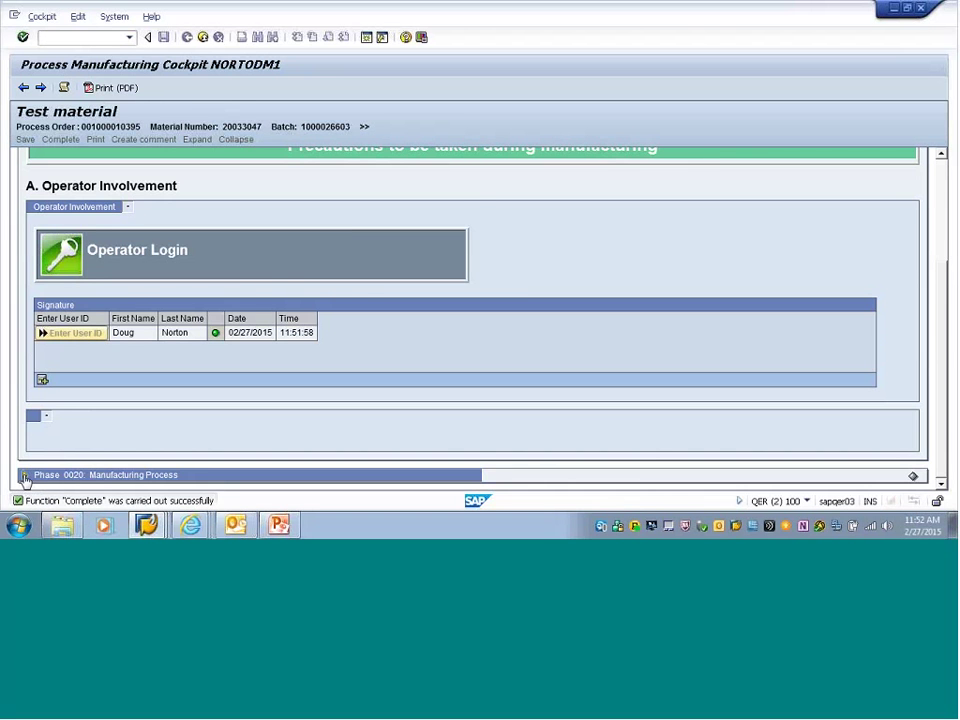
Expand Phase 0020 Manufacturing Process to reach the METHANOL 50,000.000 KG consumption line.
click(25, 476)
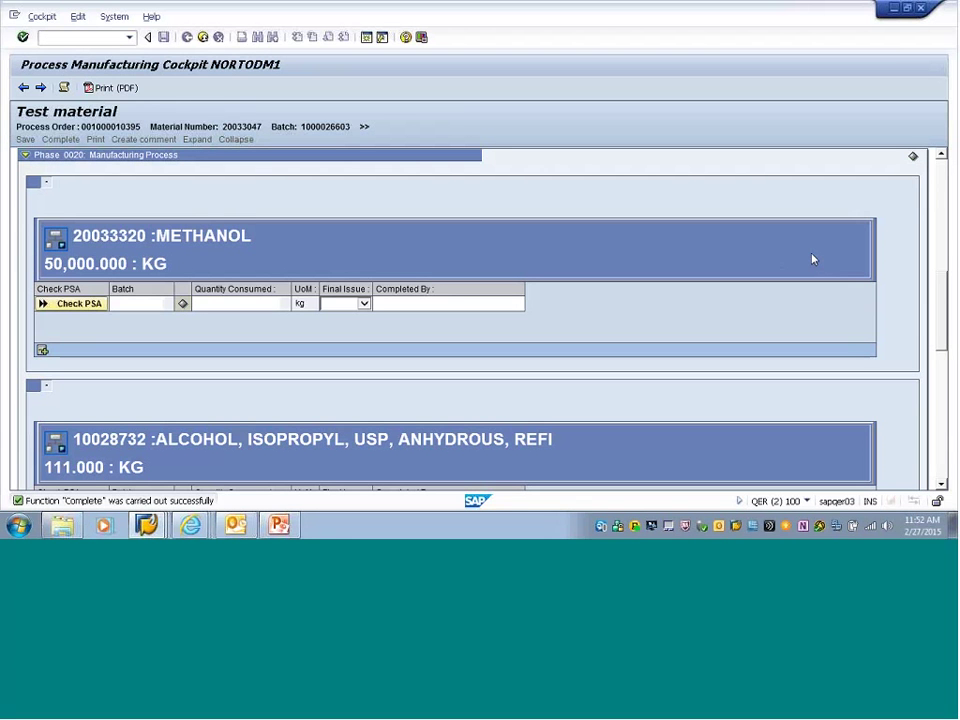
click(85, 310)
Check METHANOL stock in the supply area, copy batch 18822AS00, and return to the PI sheet.
click(84, 304)
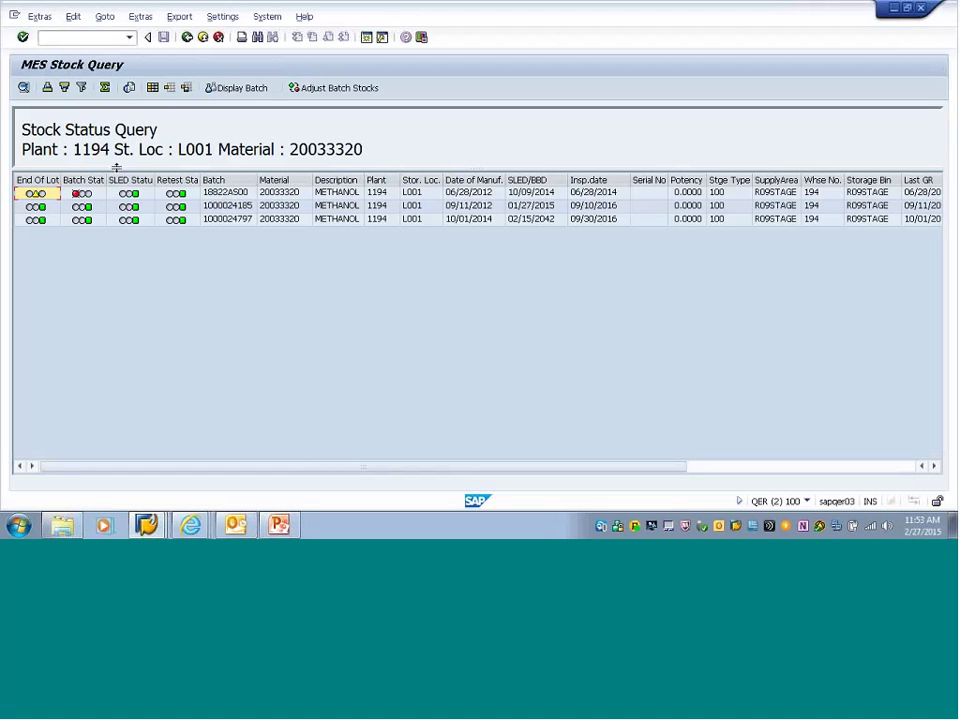
click(229, 194)
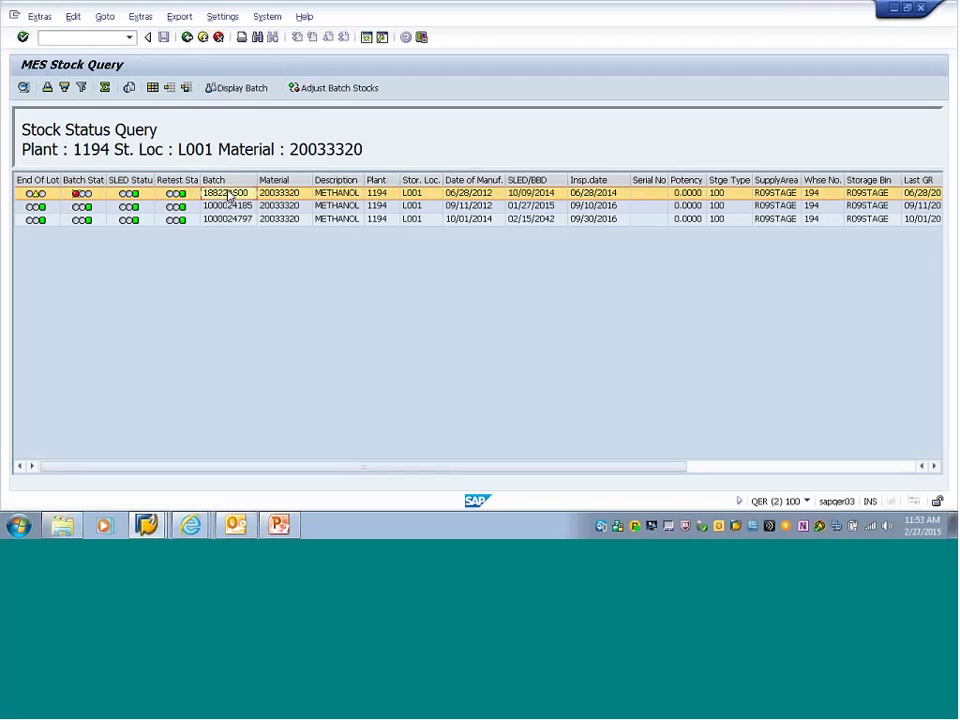
click(229, 194)
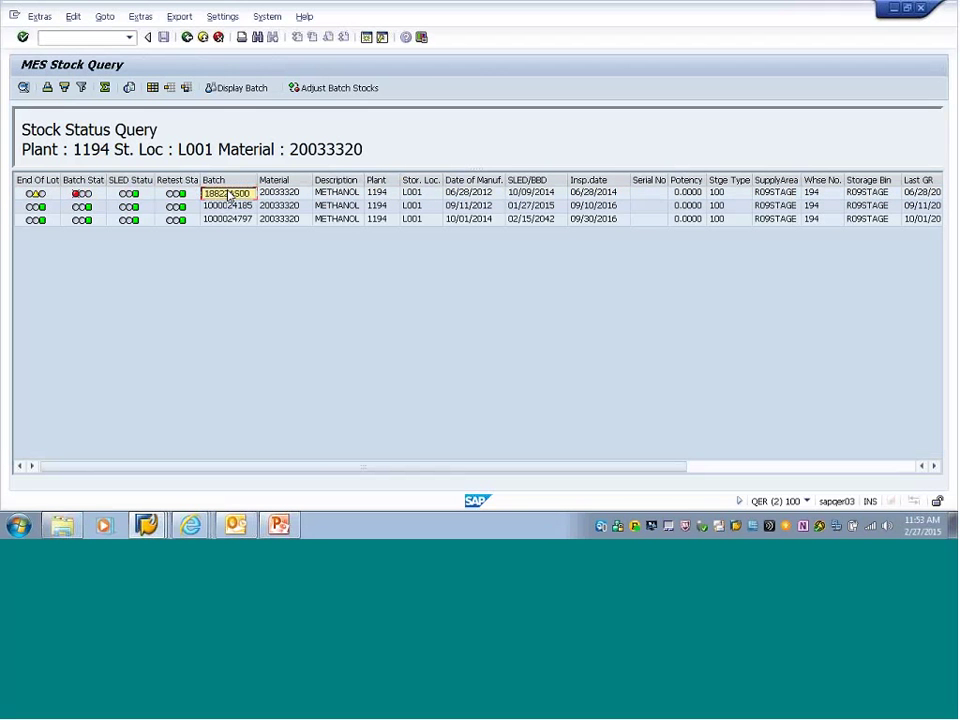
click(187, 37)
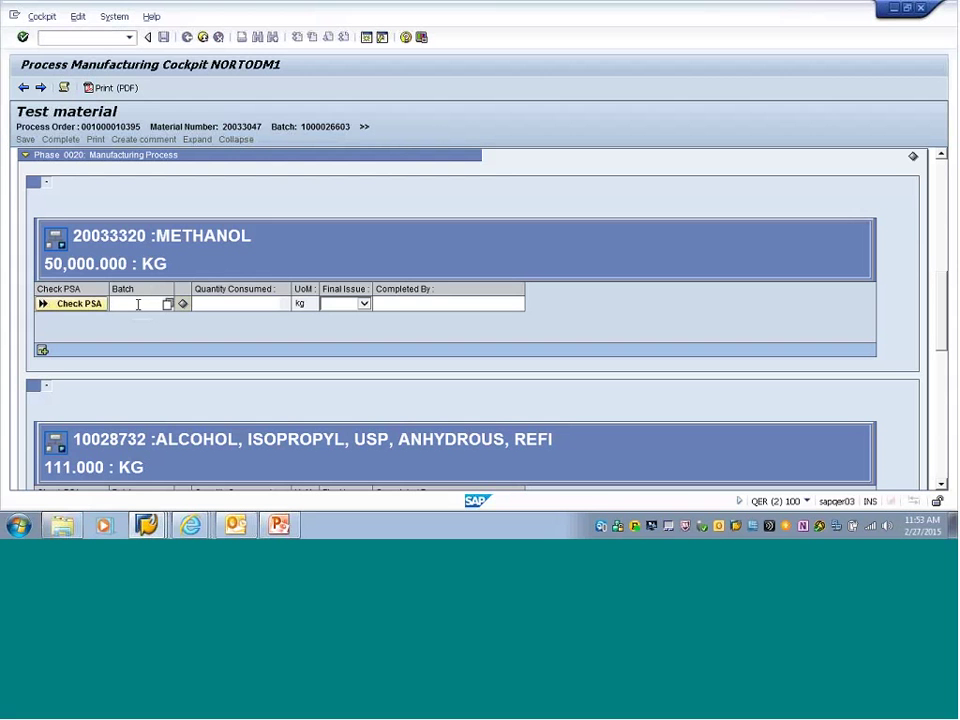
Enter batch 18822AS00 and a consumed quantity of 50000 on the METHANOL line.
key(ctrl+v)
key(Return)
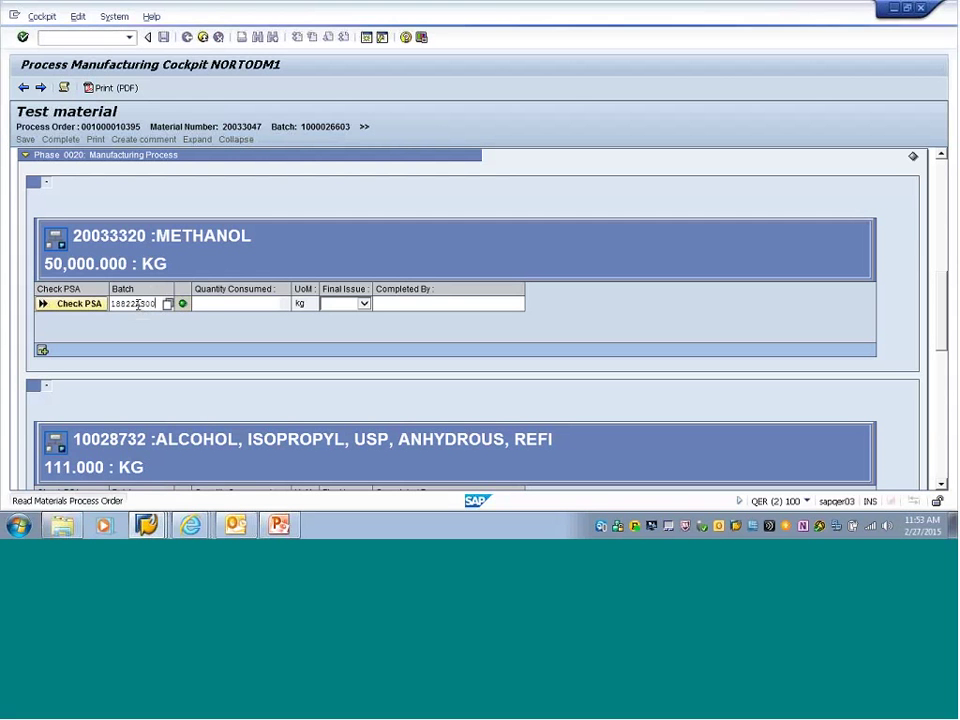
click(225, 303)
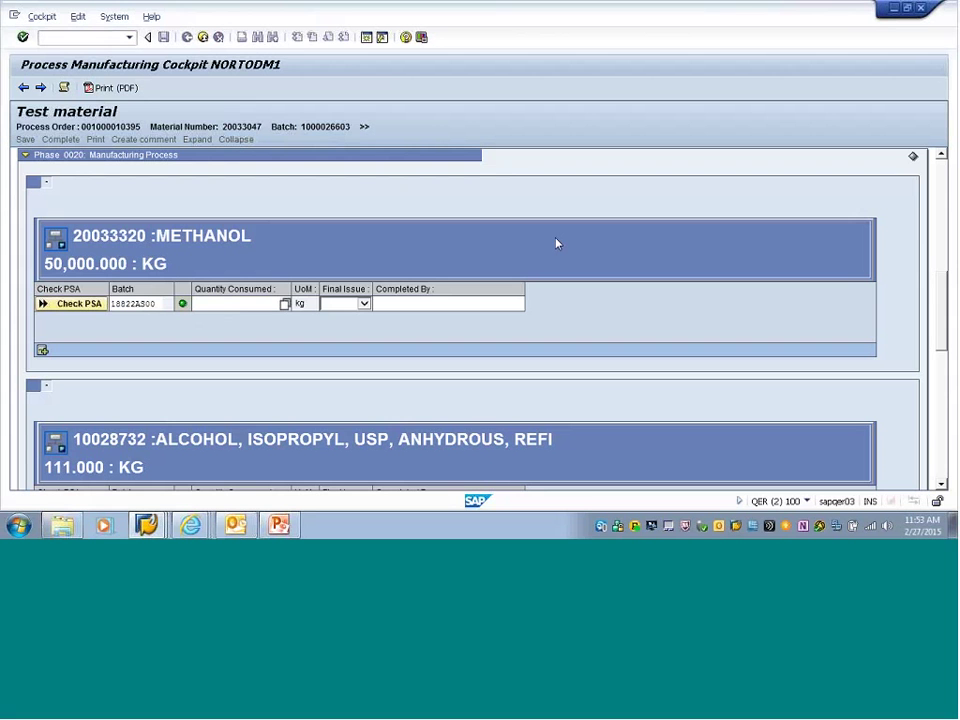
text(50000)
key(Return)
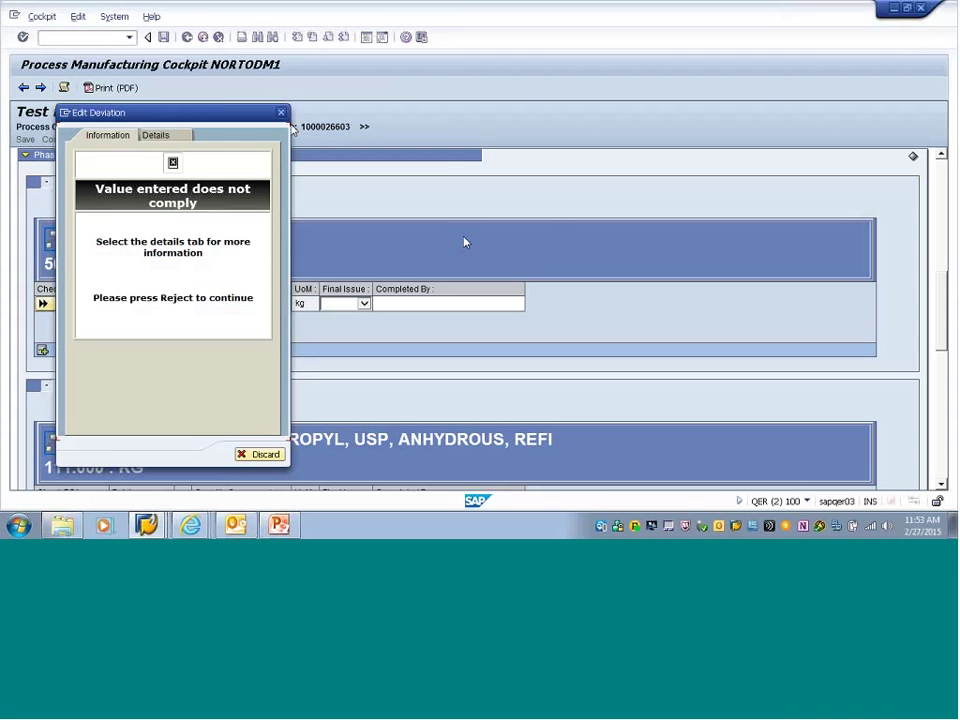
Discard the non-compliant 50000 quantity and enter 5 as the consumed quantity instead.
click(160, 135)
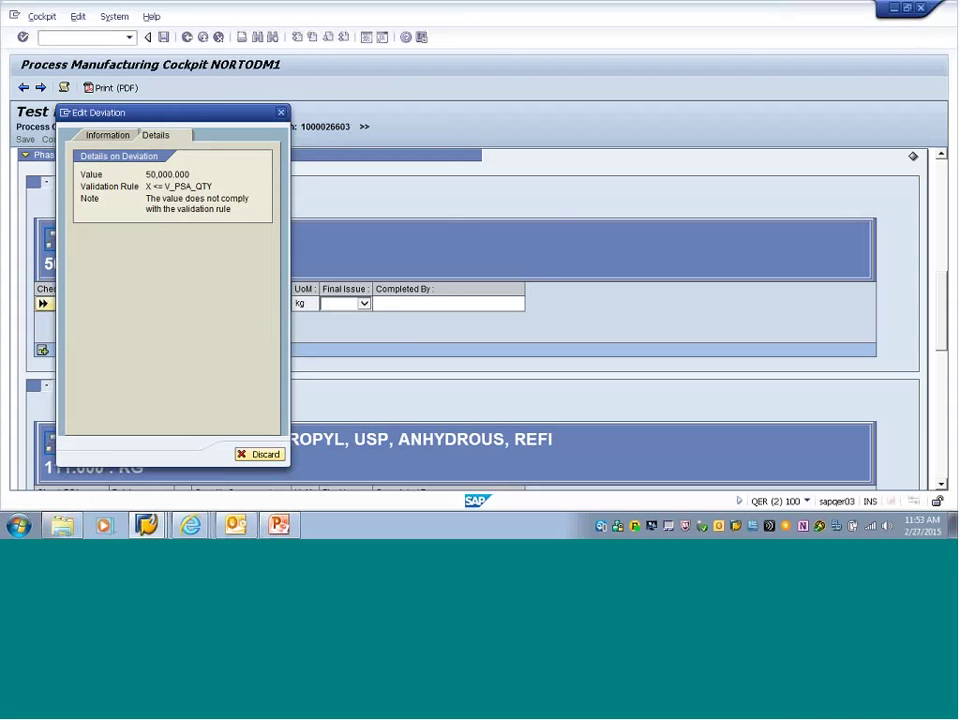
click(258, 454)
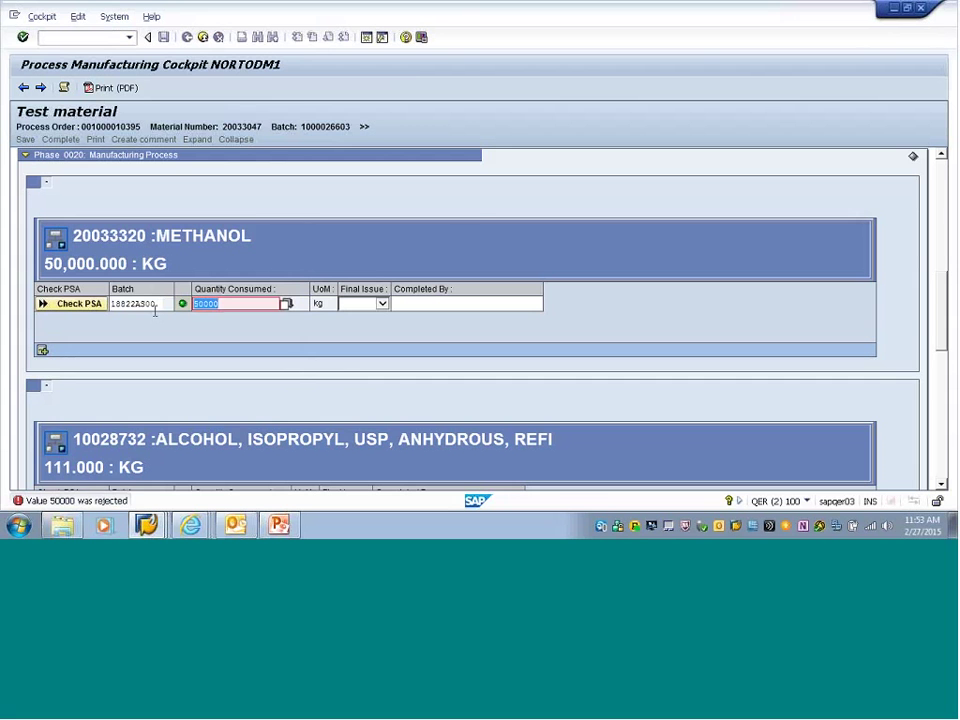
key(BackSpace)
text(5)
key(Return)
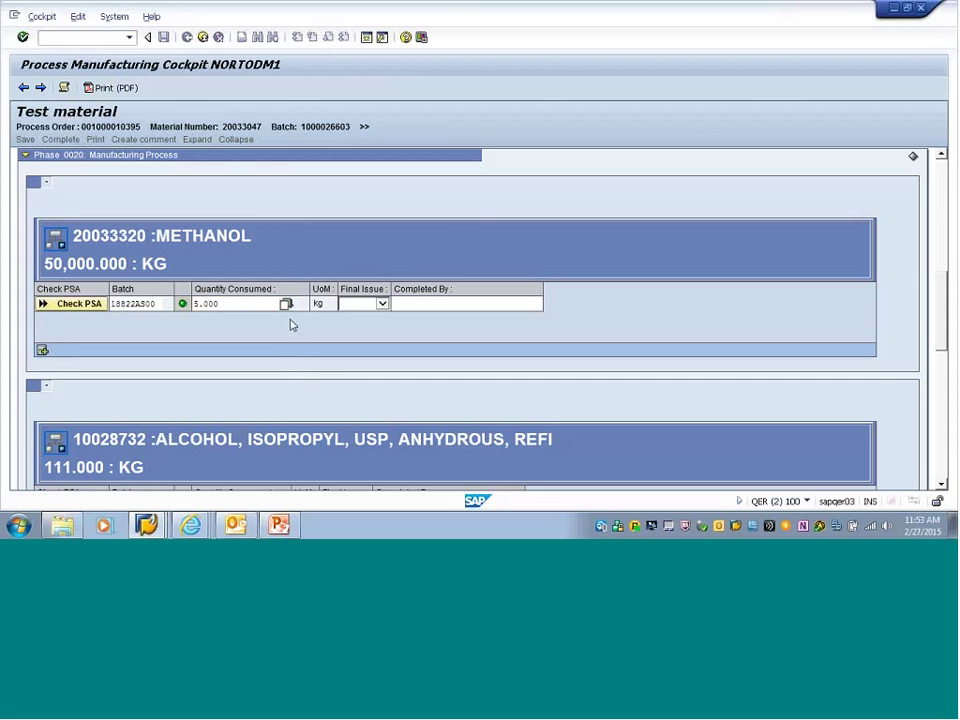
Set Final Issue to Yes and enter the operator's user ID in Completed By.
click(382, 304)
click(384, 316)
click(410, 303)
Digitally sign the METHANOL consumption entry with the account password.
key(Return)
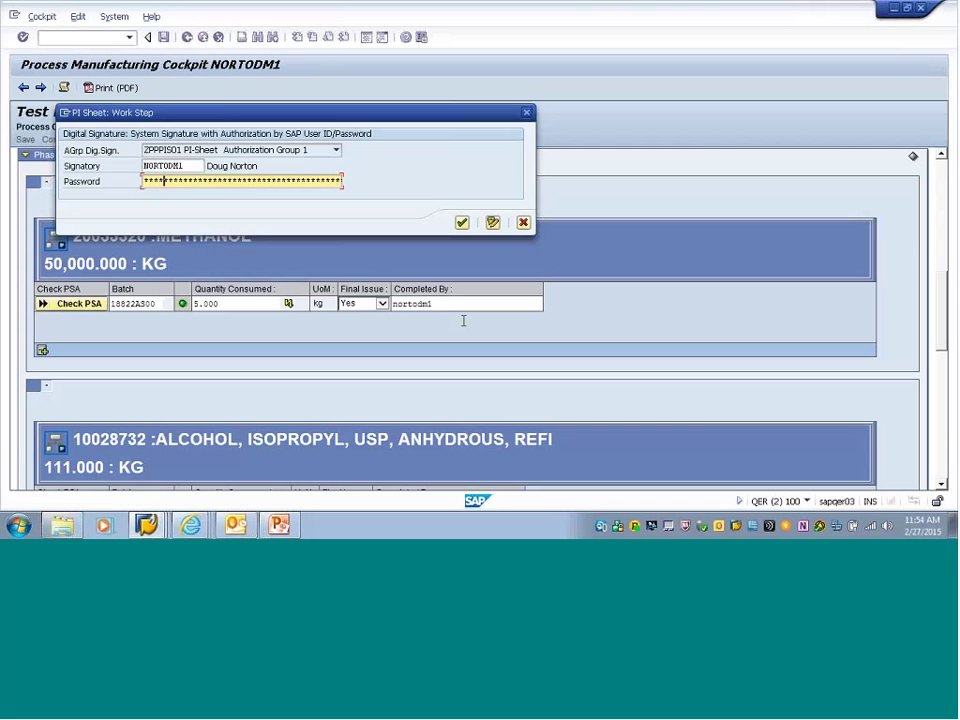
text(**********)
key(Return)
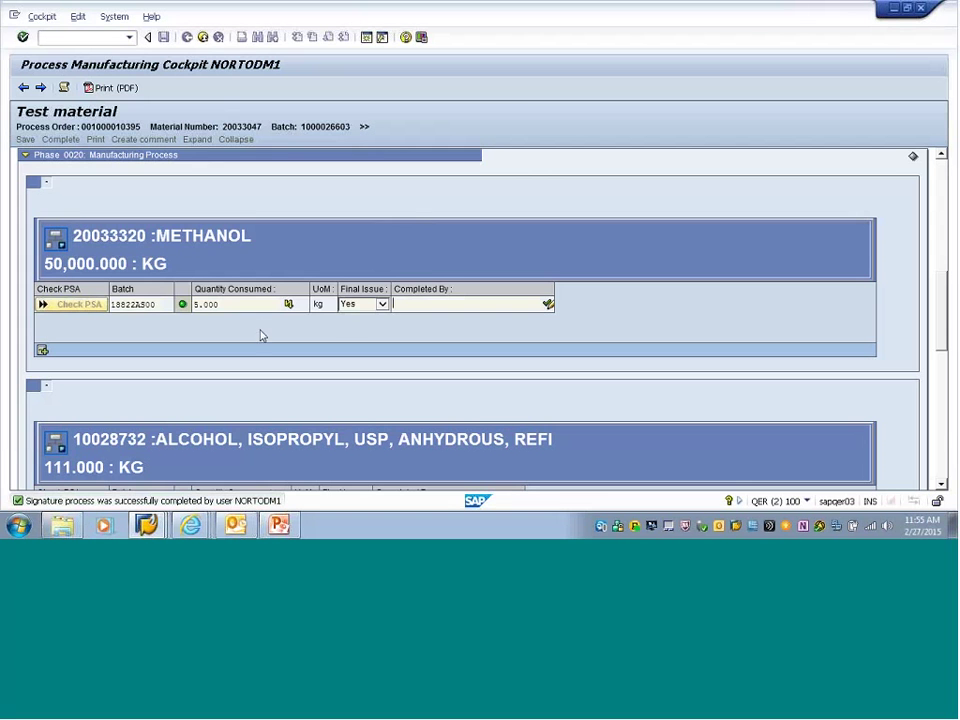
click(343, 306)
scroll(671, 332, down, 1)
scroll(673, 332, down, 5)
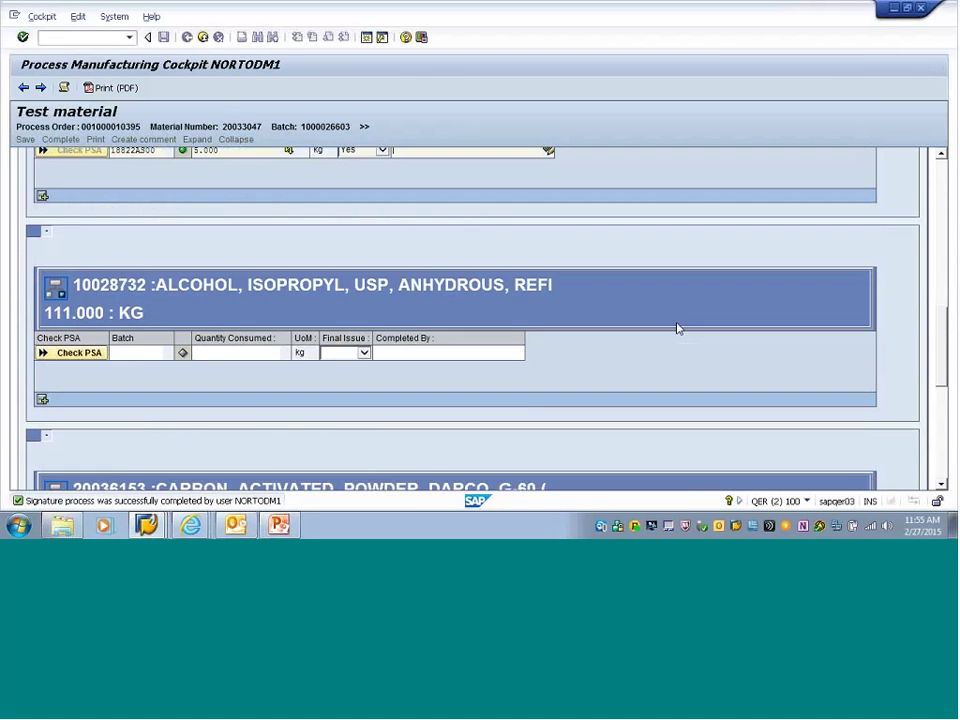
scroll(677, 329, down, 2)
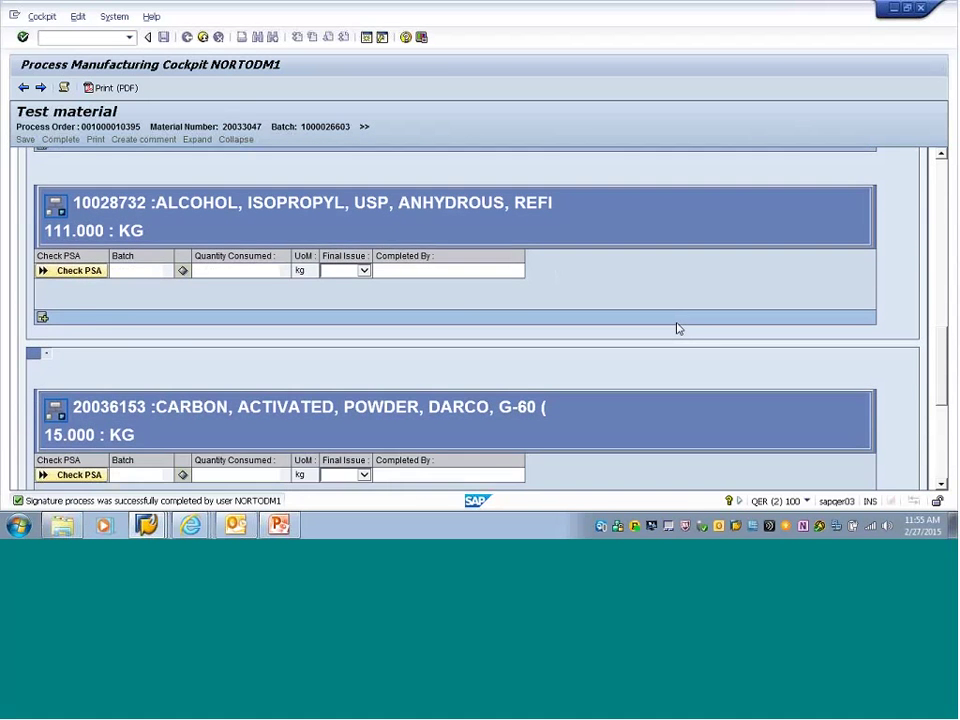
scroll(677, 328, up, 3)
scroll(677, 328, up, 3)
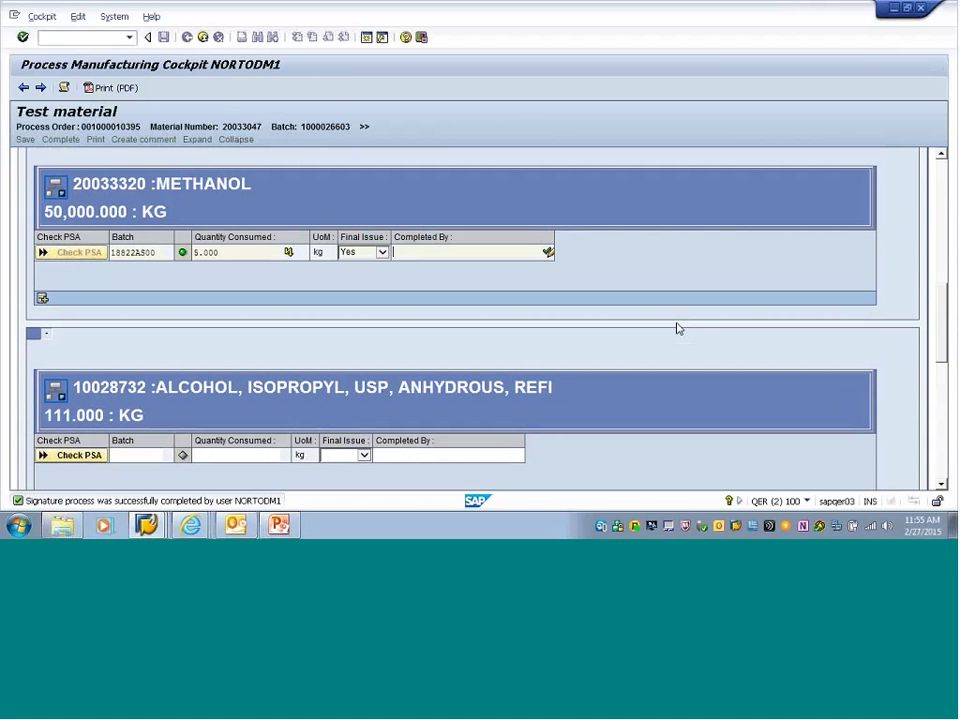
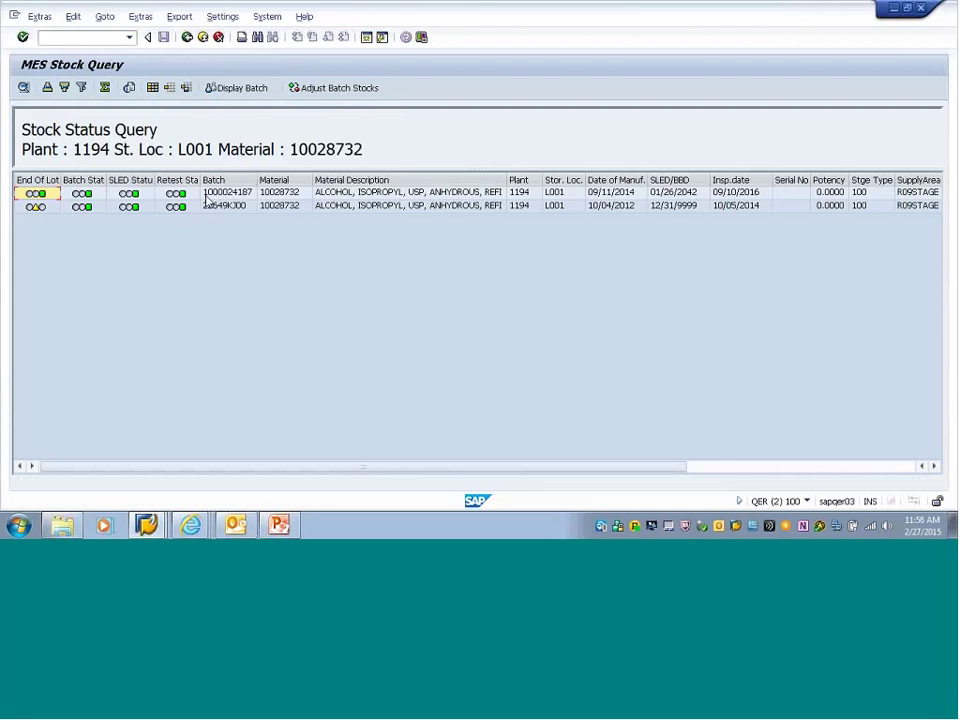
click(212, 195)
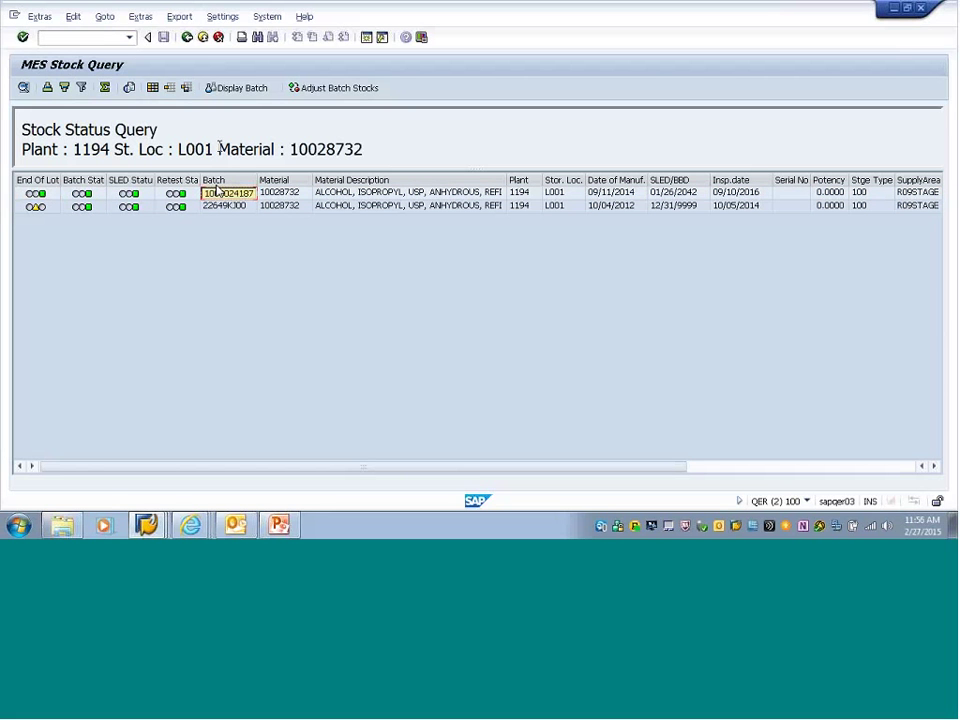
click(199, 37)
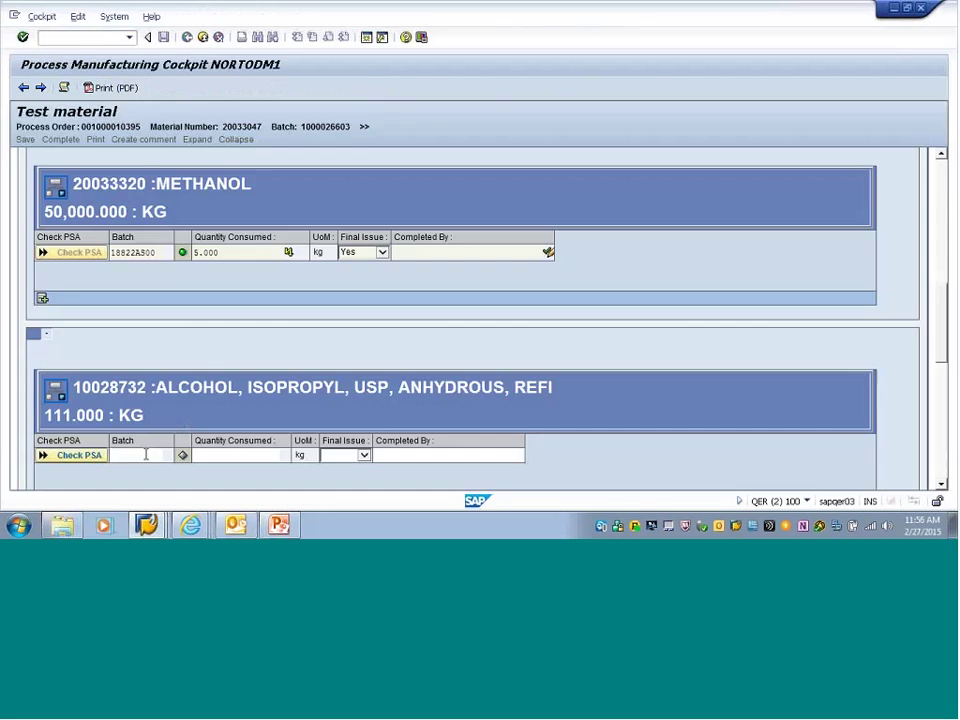
click(145, 455)
key(ctrl+v)
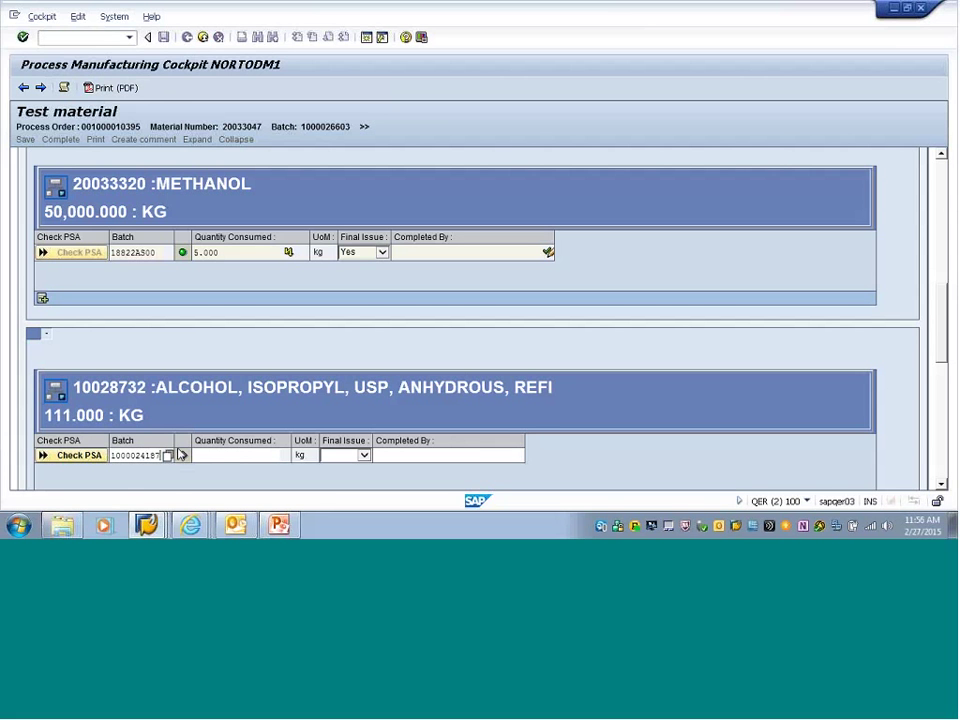
click(205, 454)
Record 111.000 kg consumed as the final issue, fill Completed By with the user ID, and sign with the password.
scroll(229, 407, down, 2)
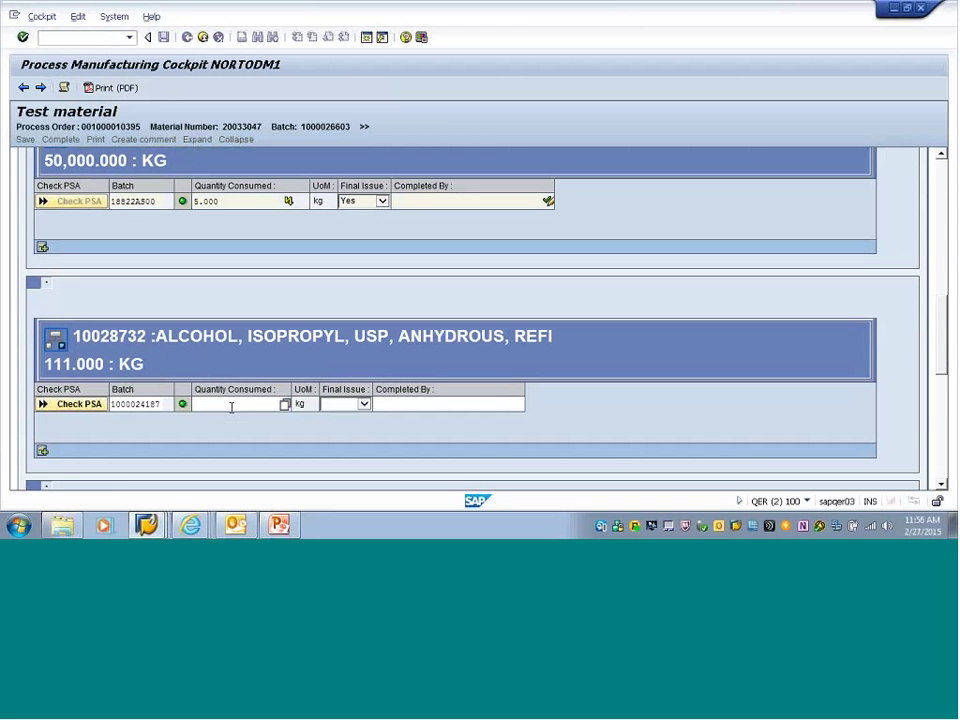
text(111.000)
click(364, 405)
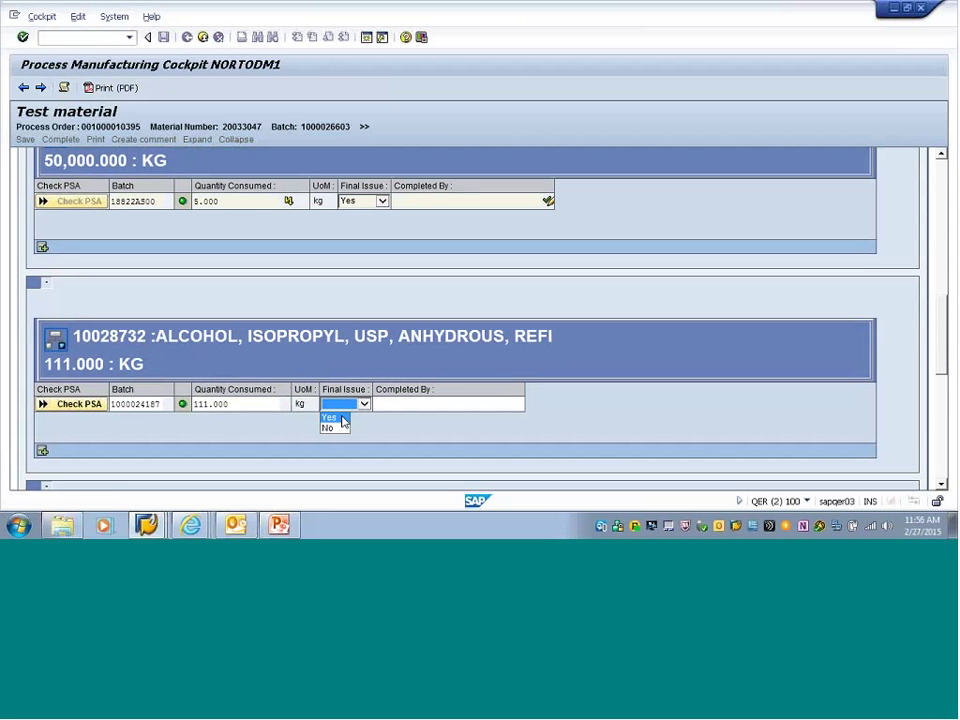
click(343, 418)
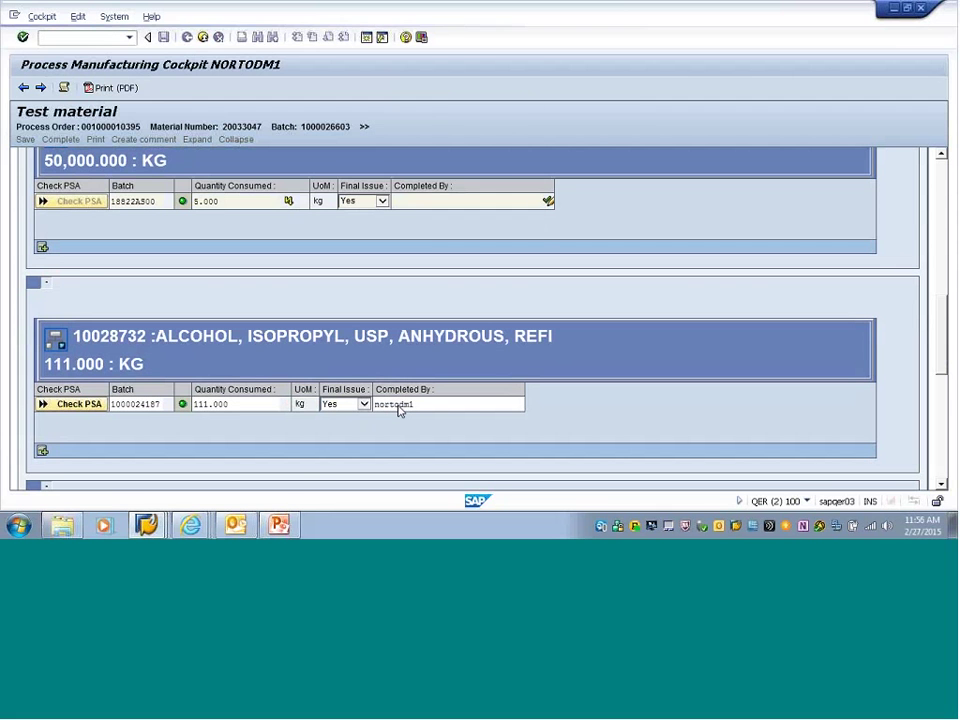
key(Return)
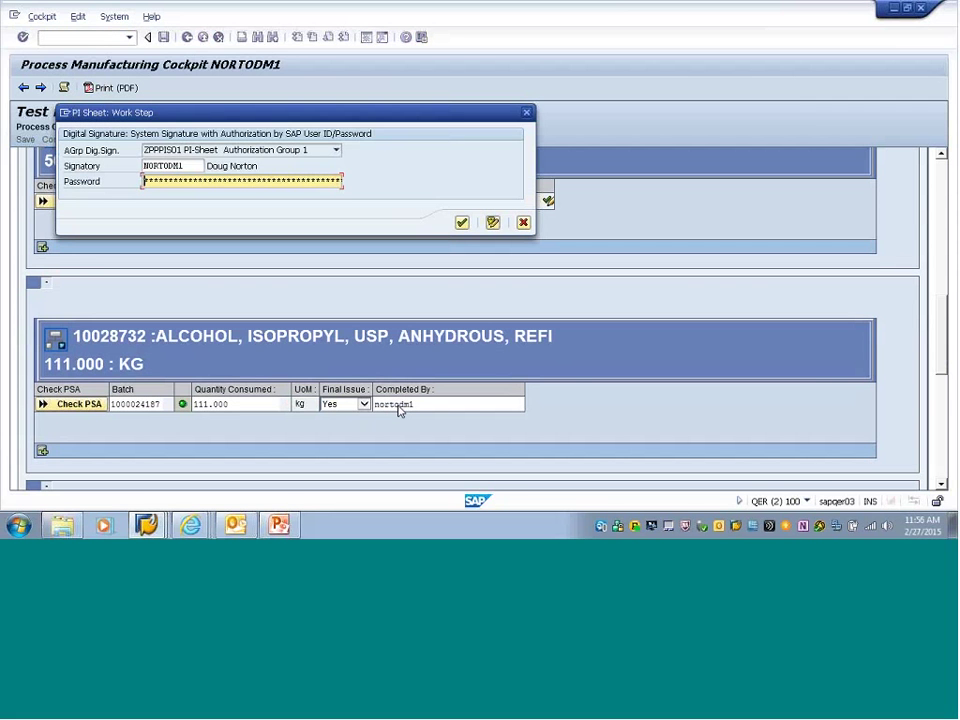
text(****)
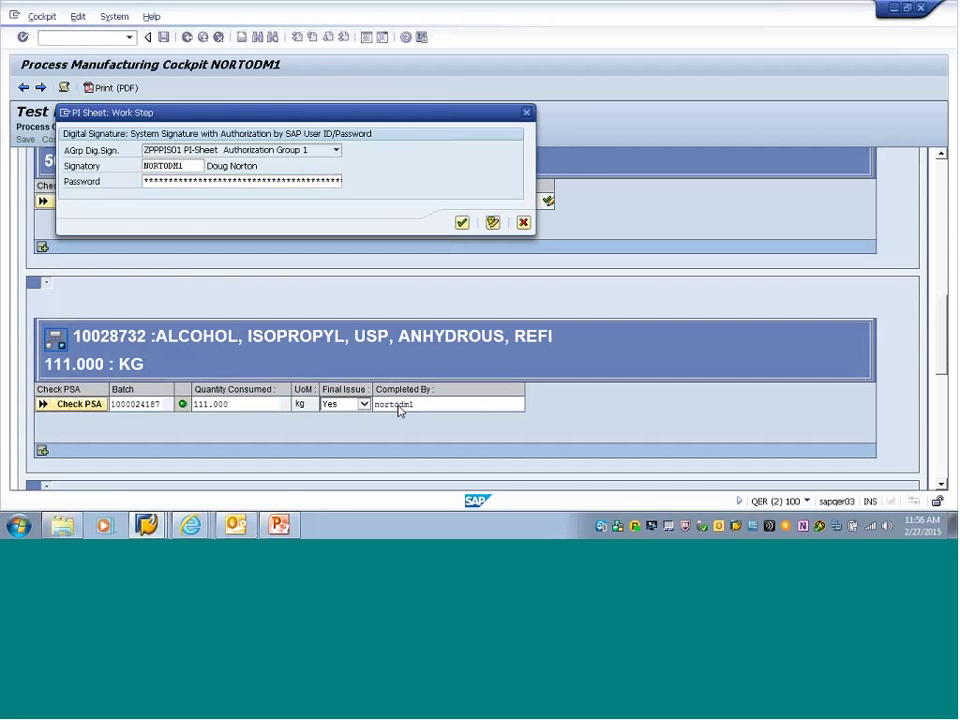
key(Return)
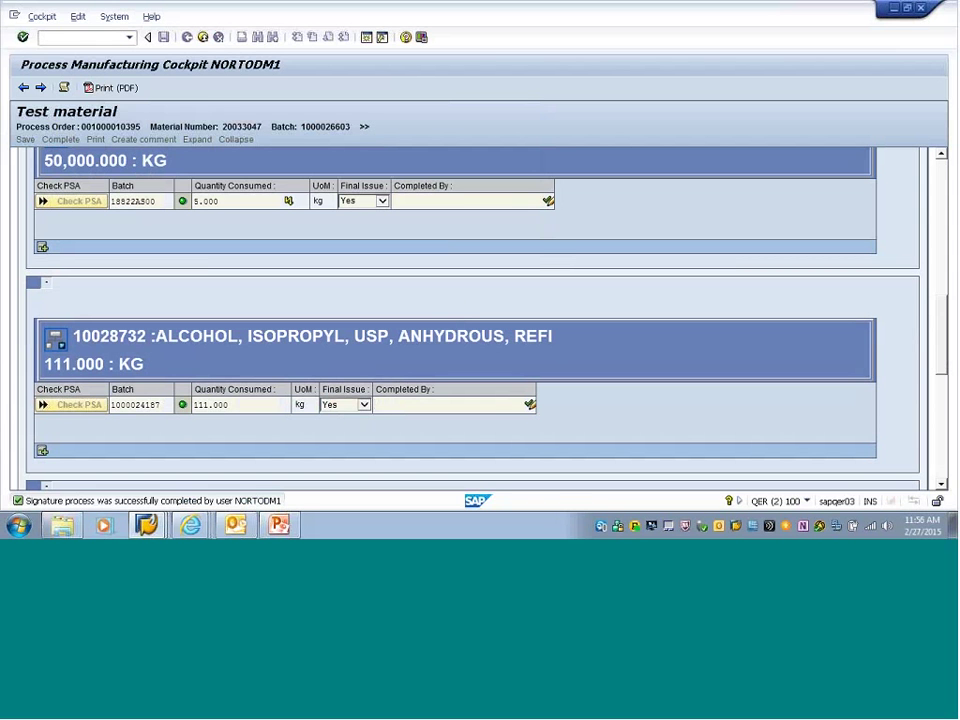
scroll(535, 251, down, 3)
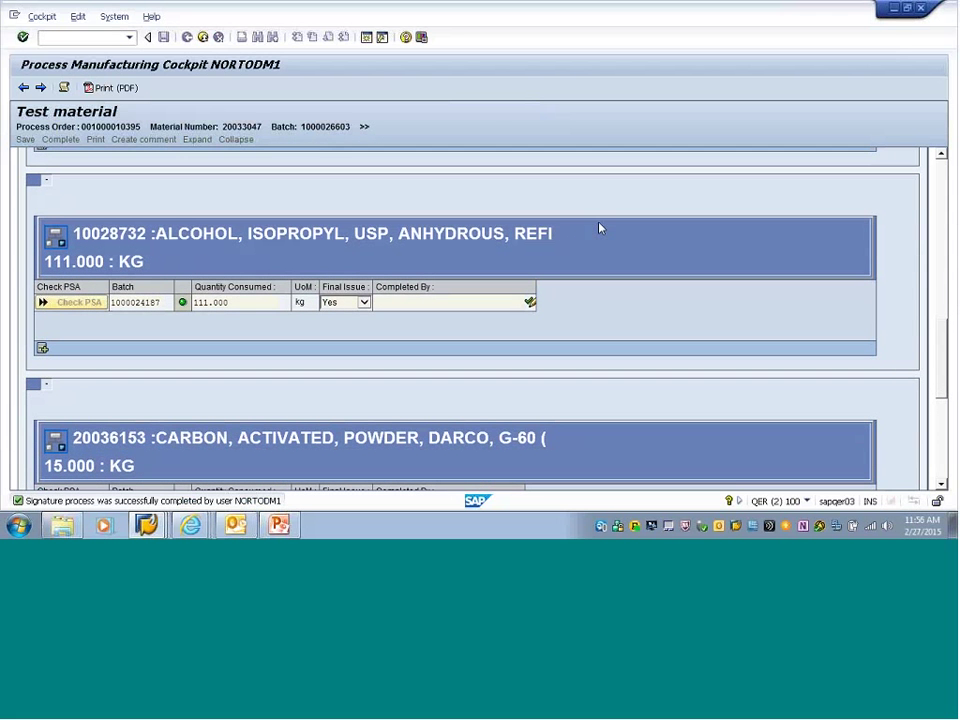
Check stock for activated carbon material 20036153, copy batch 30879BF00, and return to the cockpit.
scroll(599, 228, down, 1)
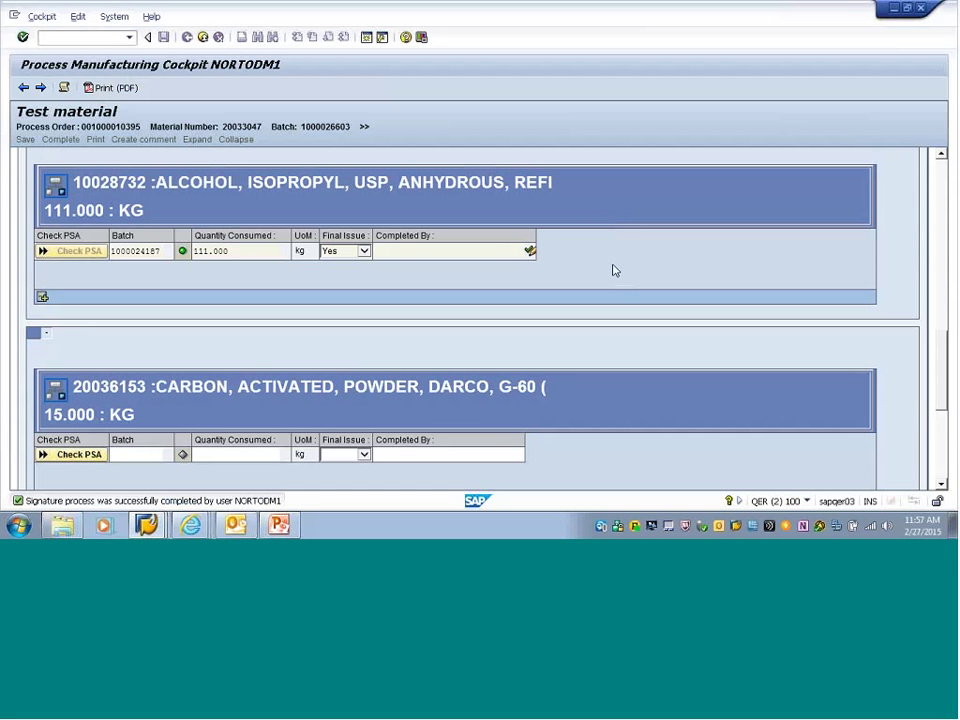
scroll(614, 270, down, 3)
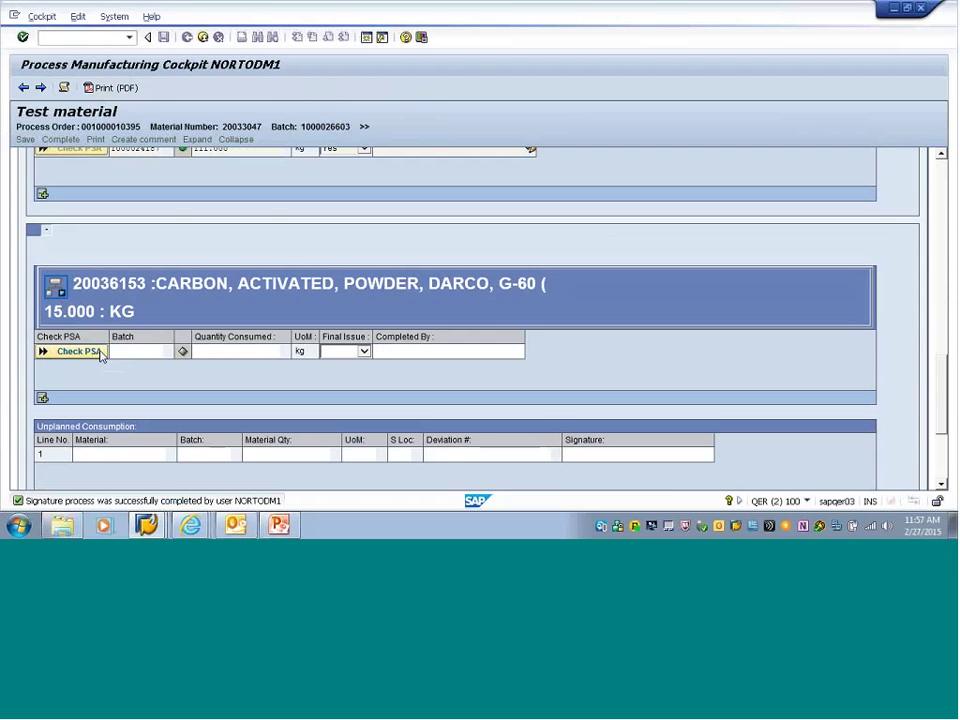
click(100, 352)
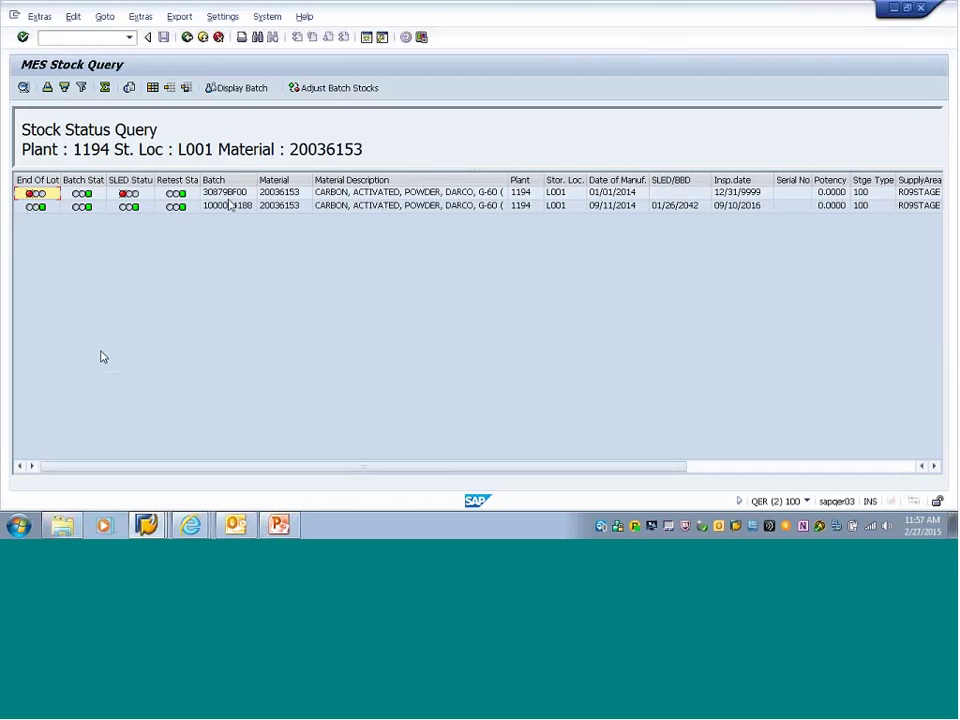
click(229, 193)
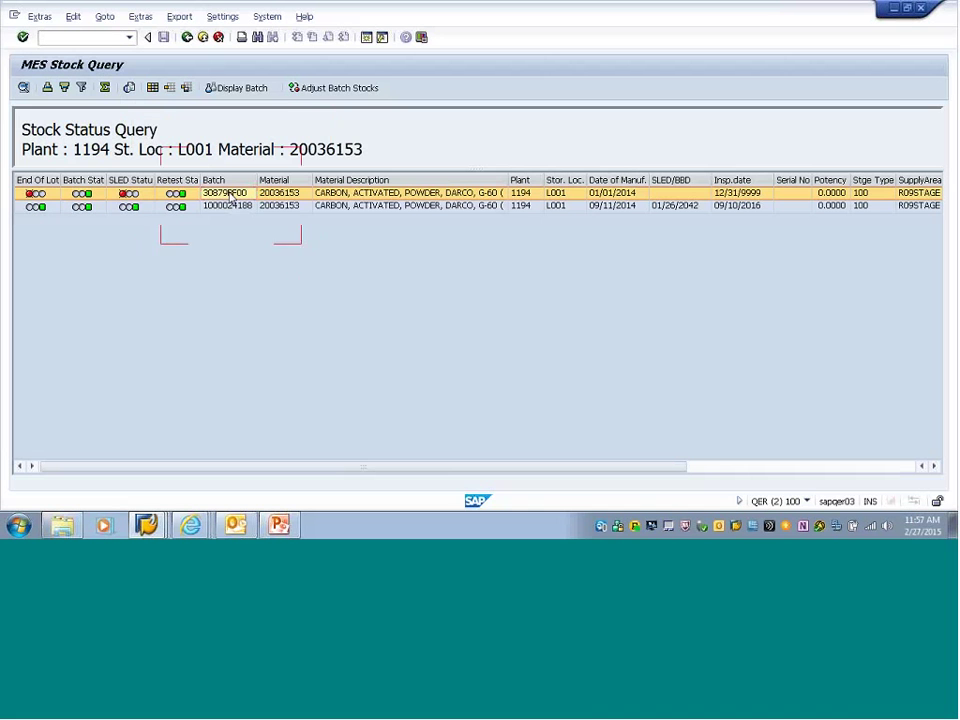
click(229, 193)
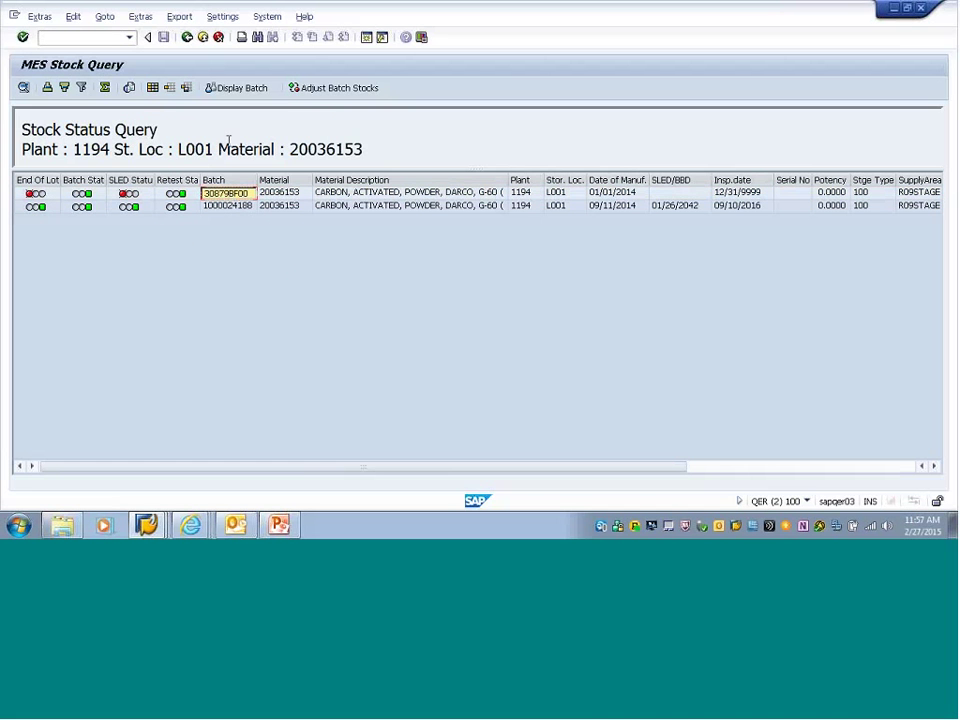
key(F3)
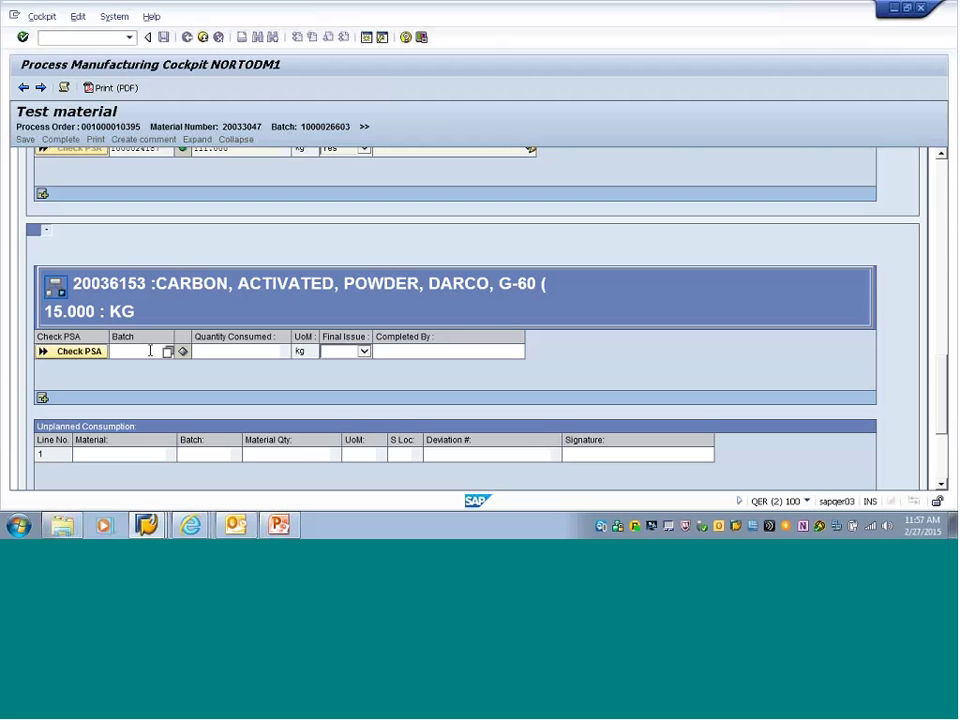
Enter batch 30879BF00 with 15 kg consumed on the carbon line and submit it.
text(30879BF00)
click(219, 350)
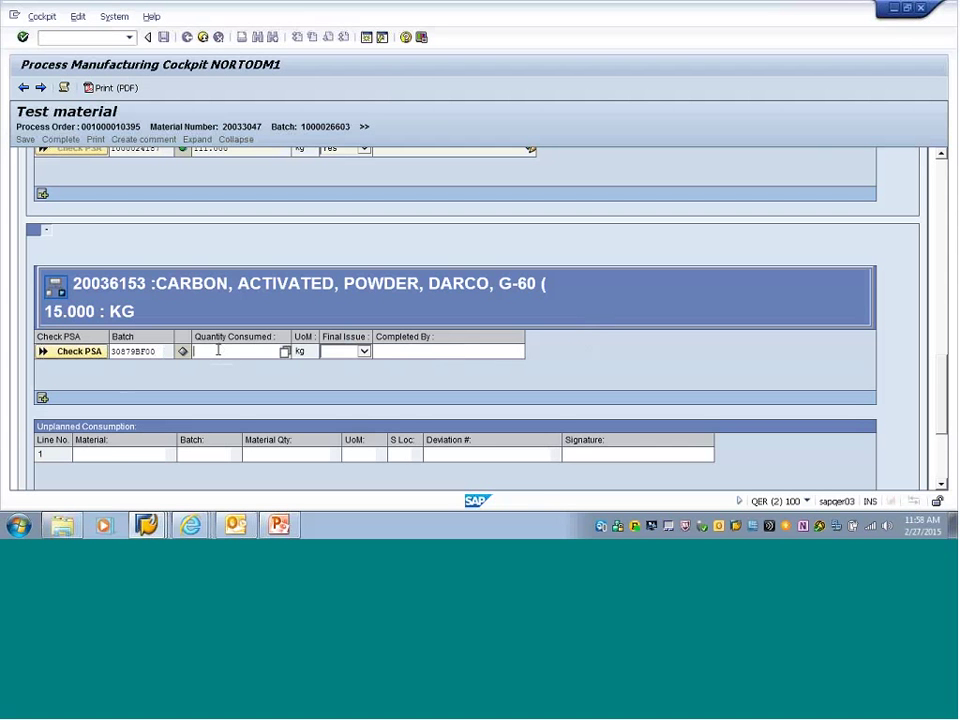
text(15)
click(157, 351)
key(Return)
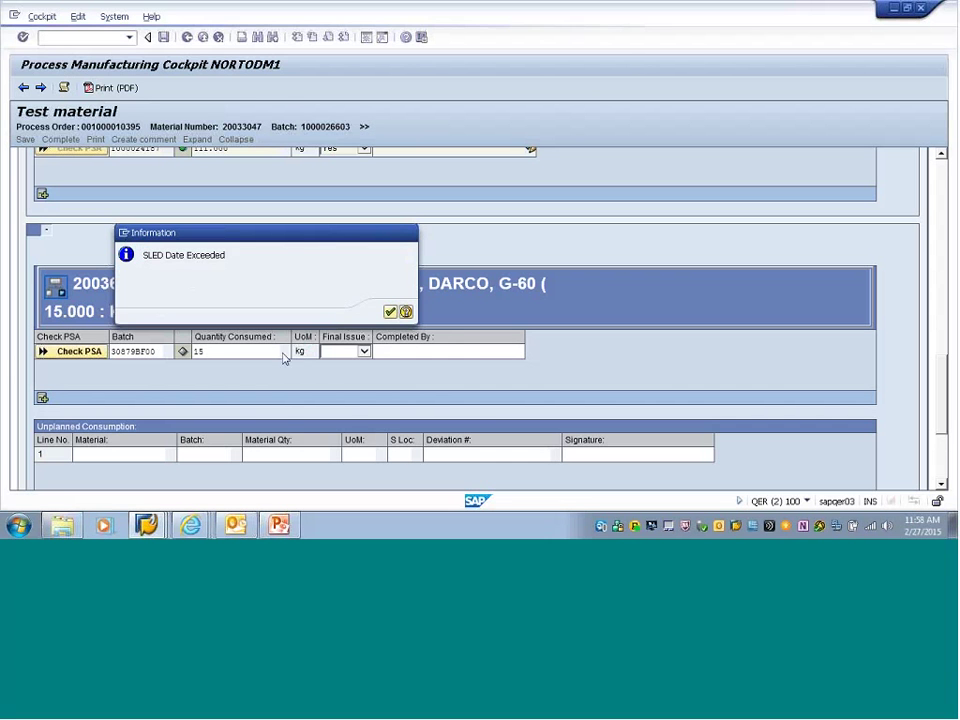
Acknowledge the SLED Date Exceeded warning and discard the 15 kg carbon entry.
key(Return)
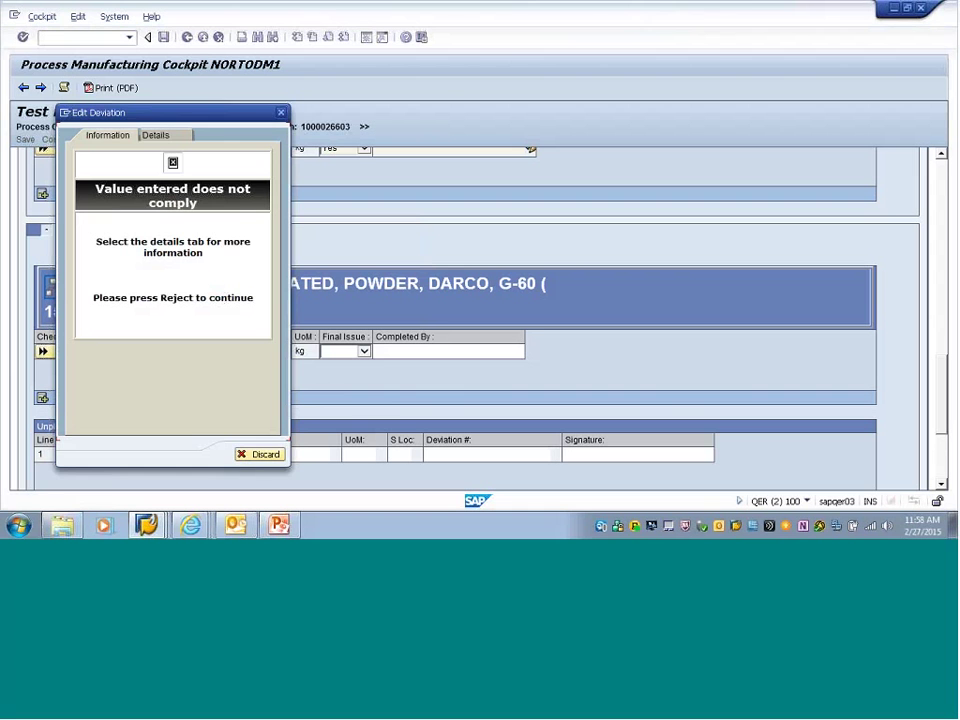
click(259, 455)
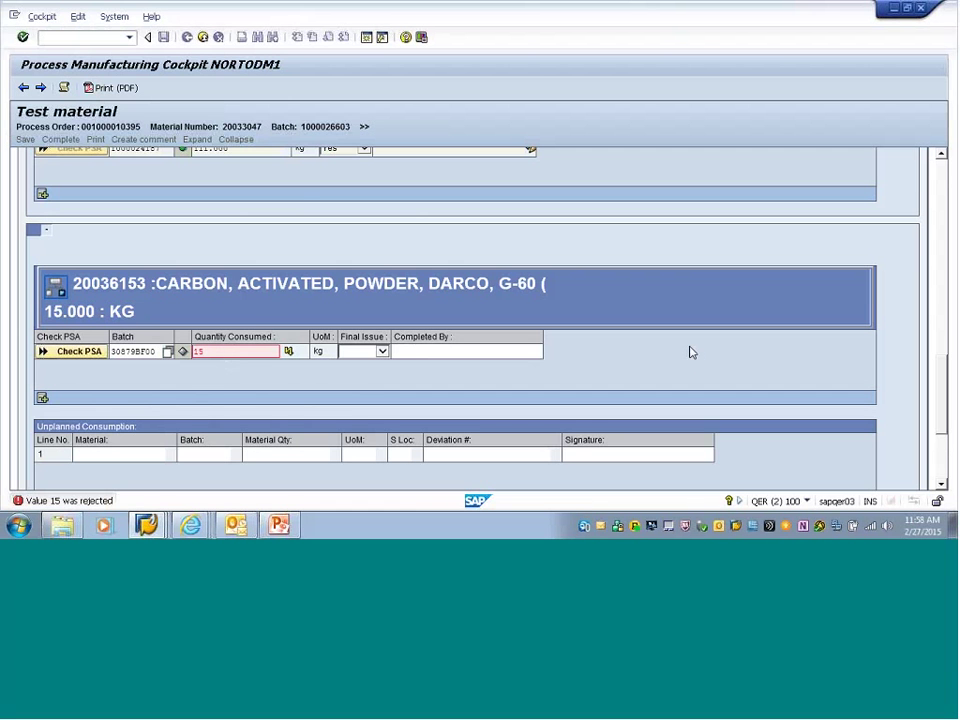
scroll(690, 352, down, 2)
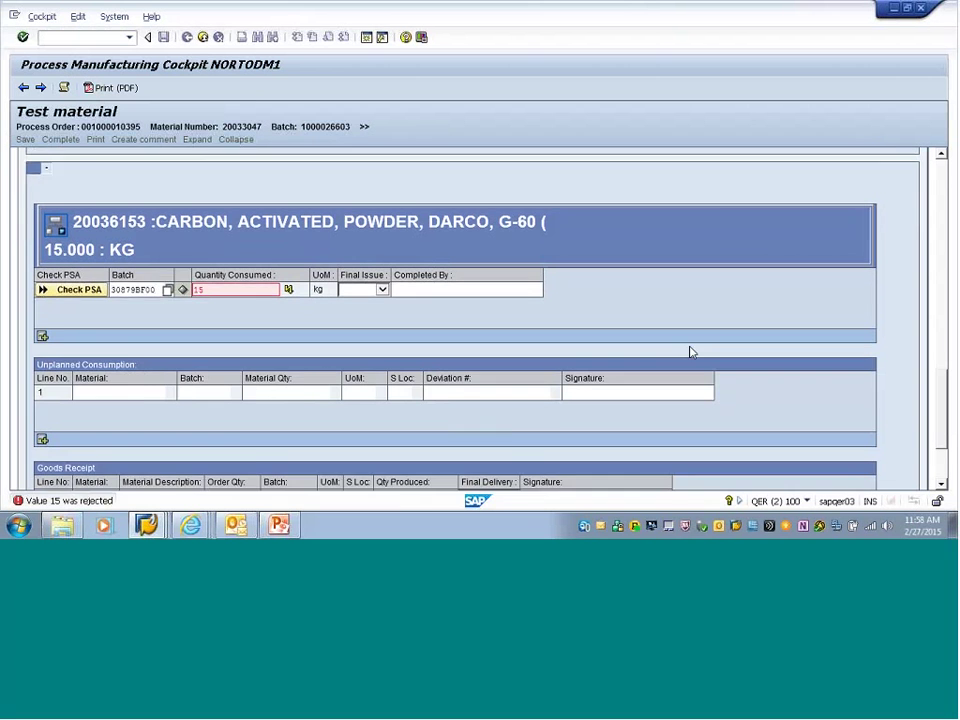
Begin entering material number 2003285 in the Material cell of unplanned consumption line 1.
scroll(690, 352, down, 1)
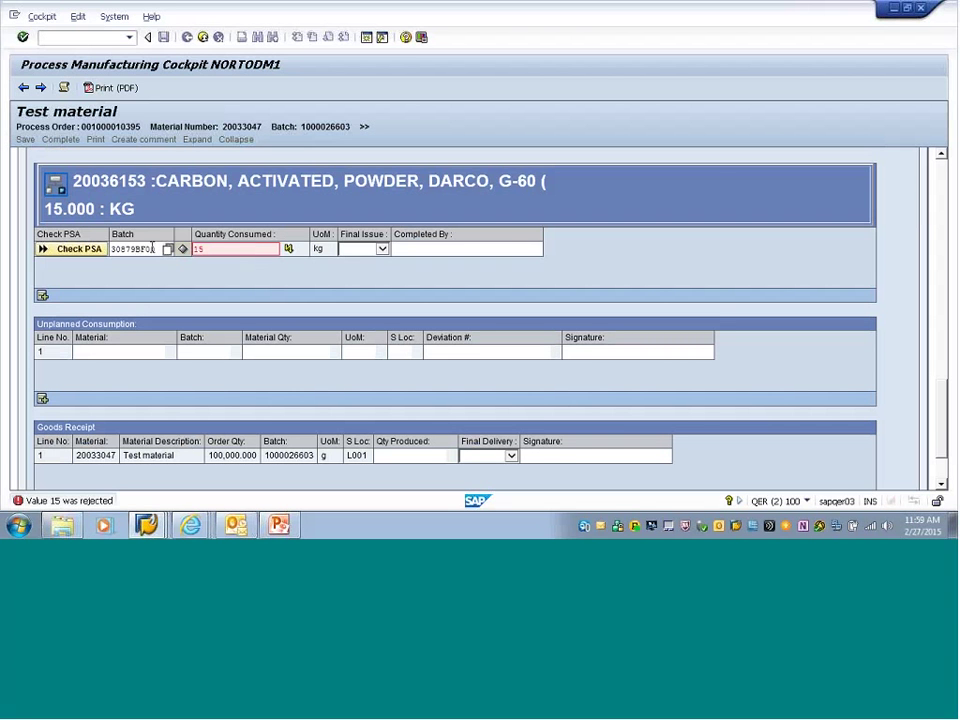
text(0)
scroll(175, 286, down, 2)
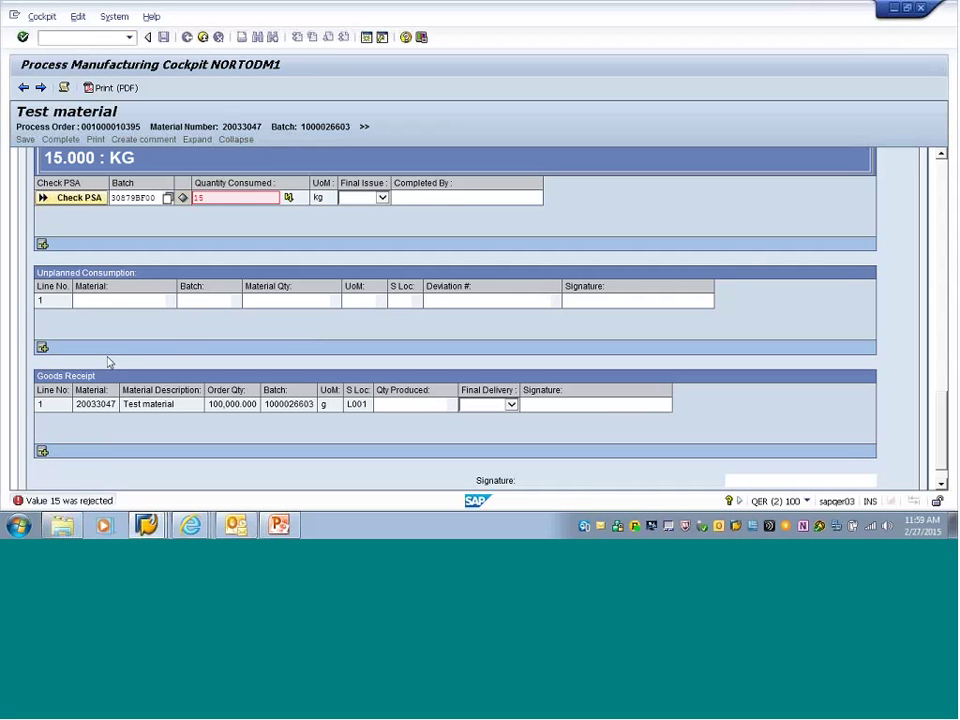
click(108, 299)
text(20032)
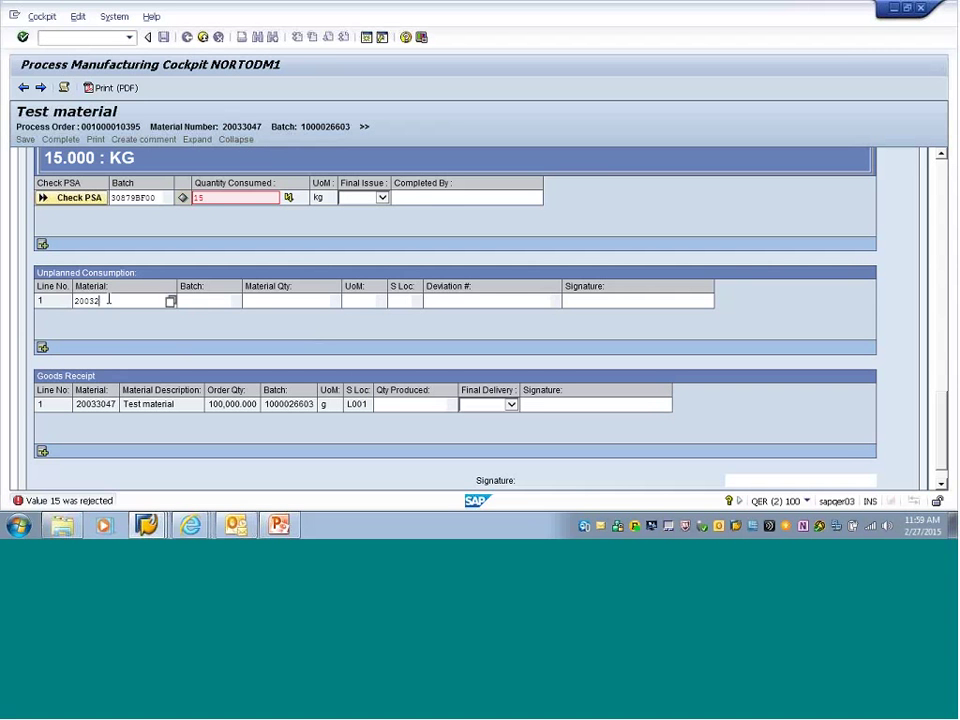
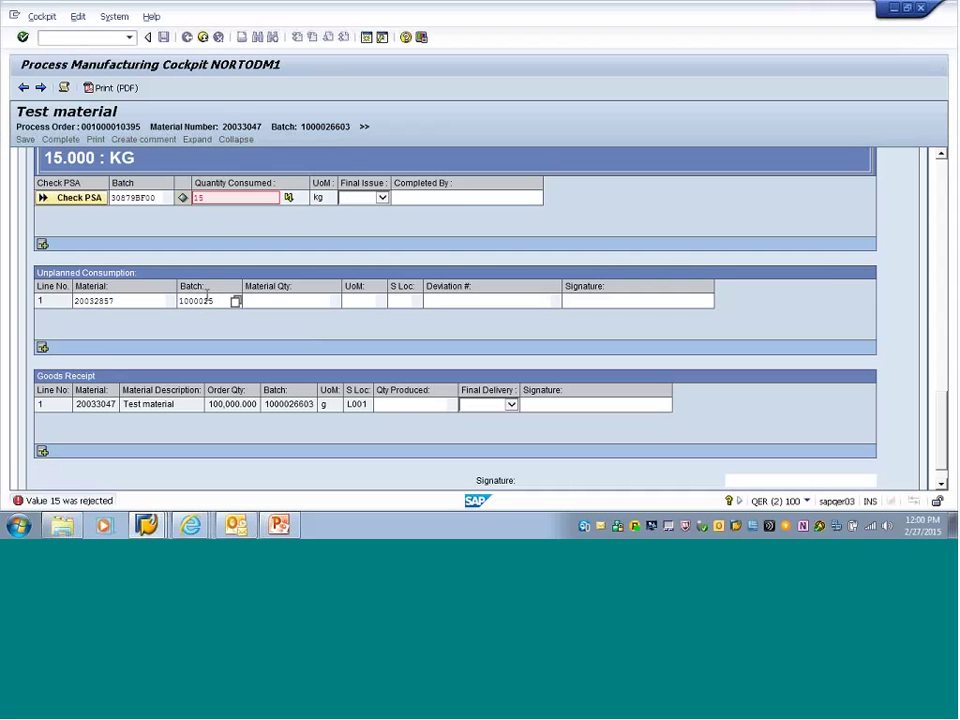
text(485)
click(267, 302)
text(10)
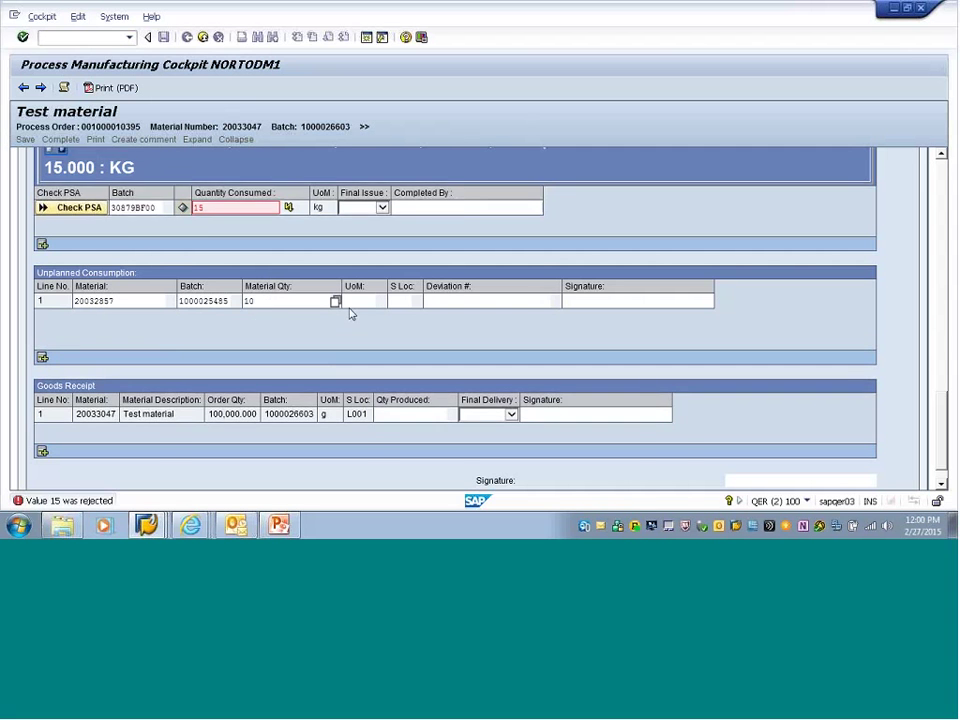
scroll(358, 330, up, 1)
click(365, 352)
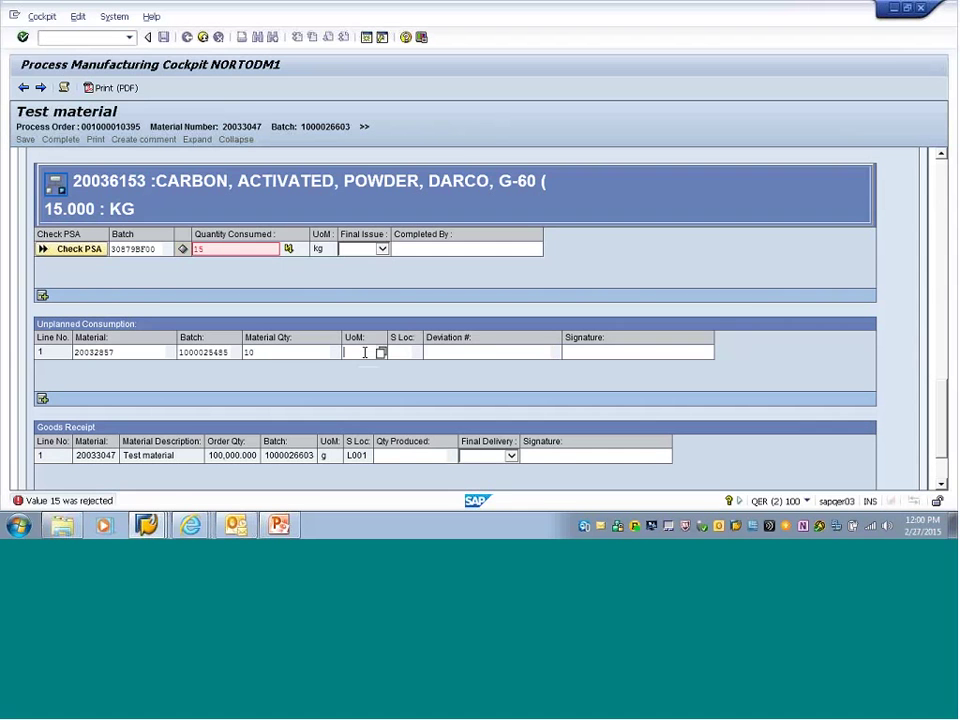
text(kg)
click(405, 352)
text(a102)
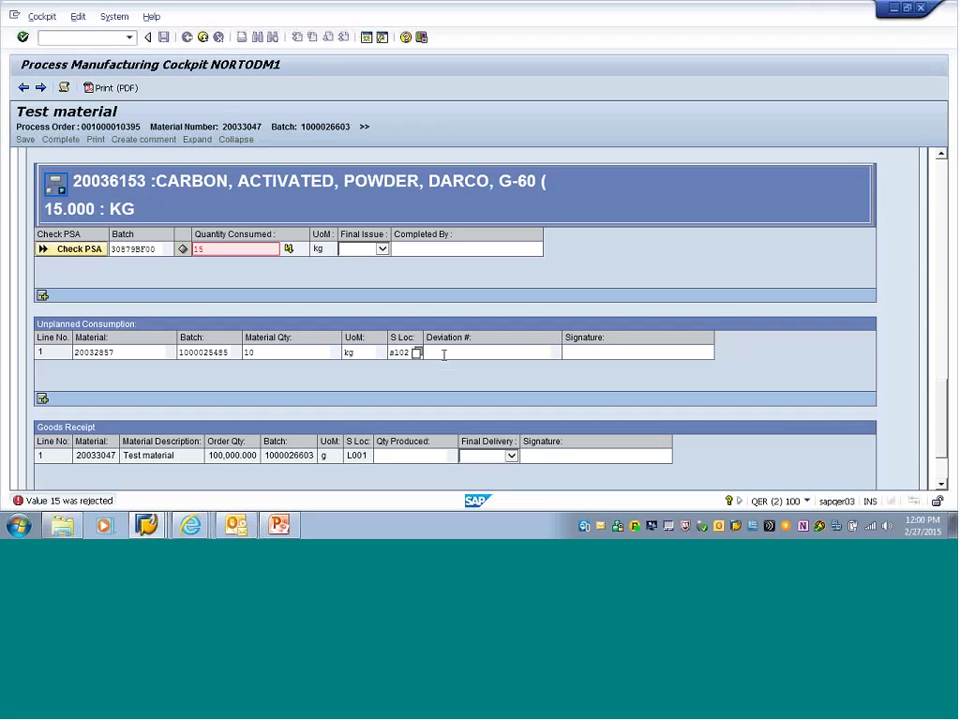
click(446, 353)
text(z)
text(e)
text(q)
text( 1)
text(ntry)
key(Return)
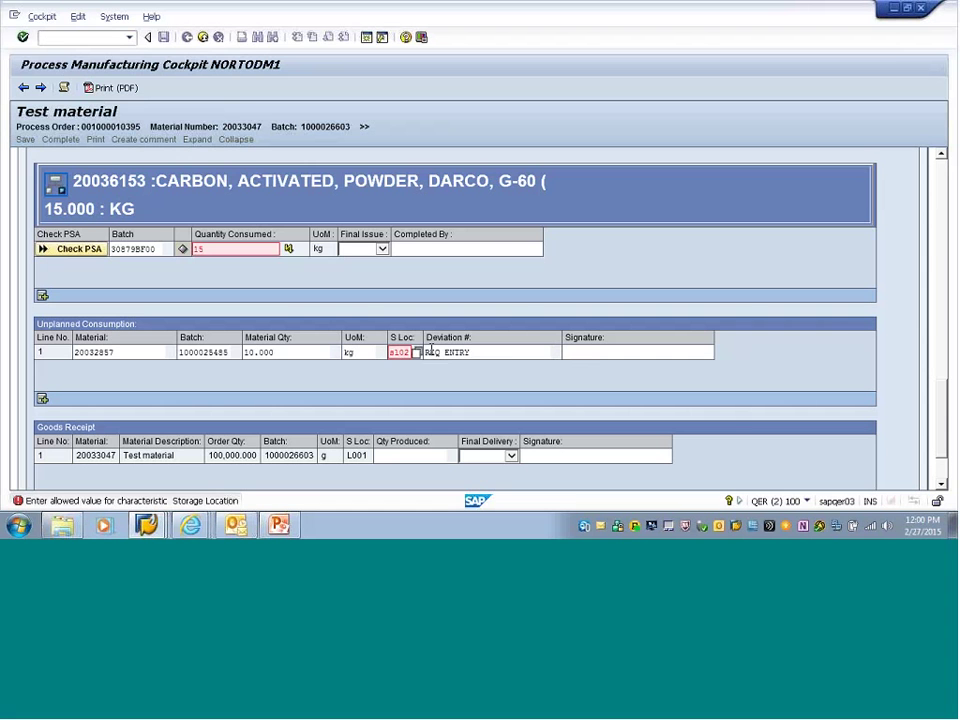
Correct the storage location to L002 and enter the signer's user ID in the Signature field.
text(l002)
click(586, 353)
text(n)
text(o)
text(z)
text(todm)
text(1)
key(BackSpace)
key(BackSpace)
key(BackSpace)
key(BackSpace)
key(BackSpace)
key(BackSpace)
key(BackSpace)
key(BackSpace)
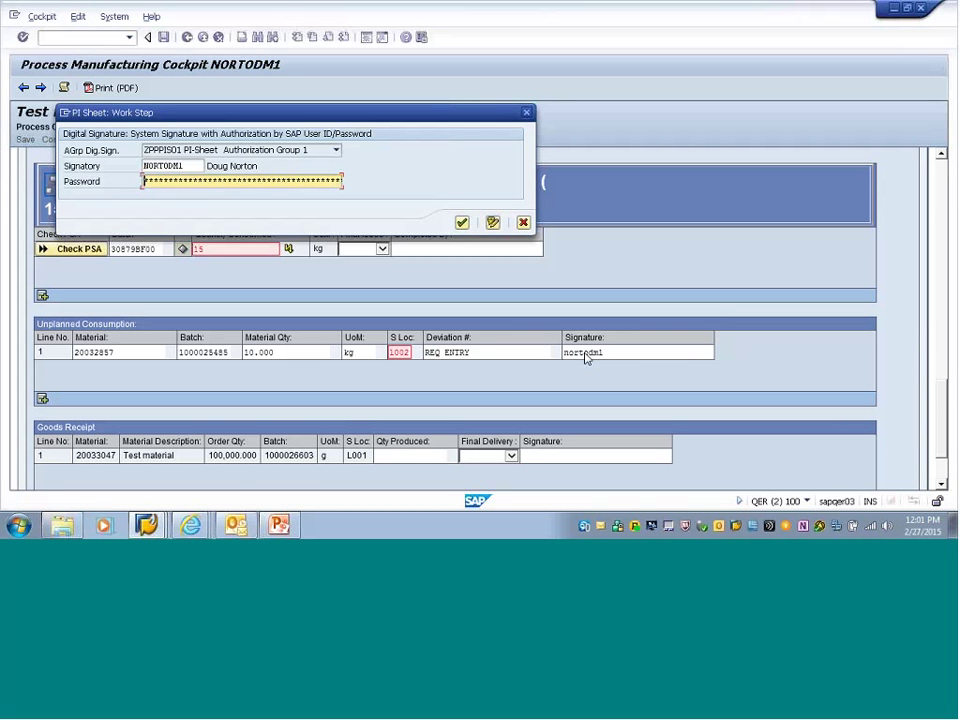
Enter the signature password and confirm the consumption line's digital signature.
text(*******)
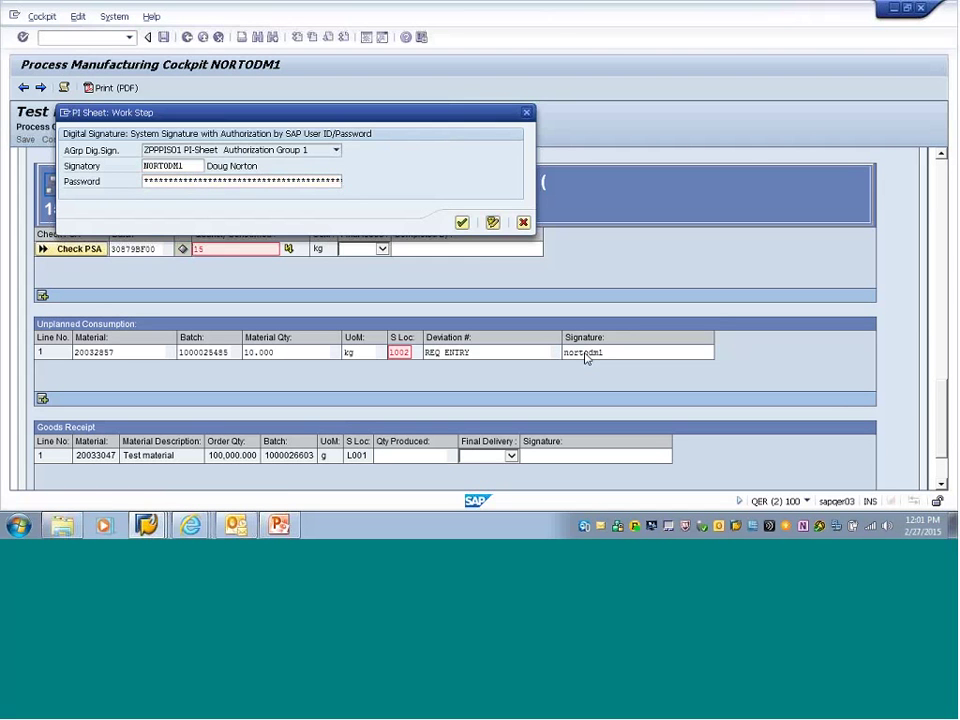
key(Return)
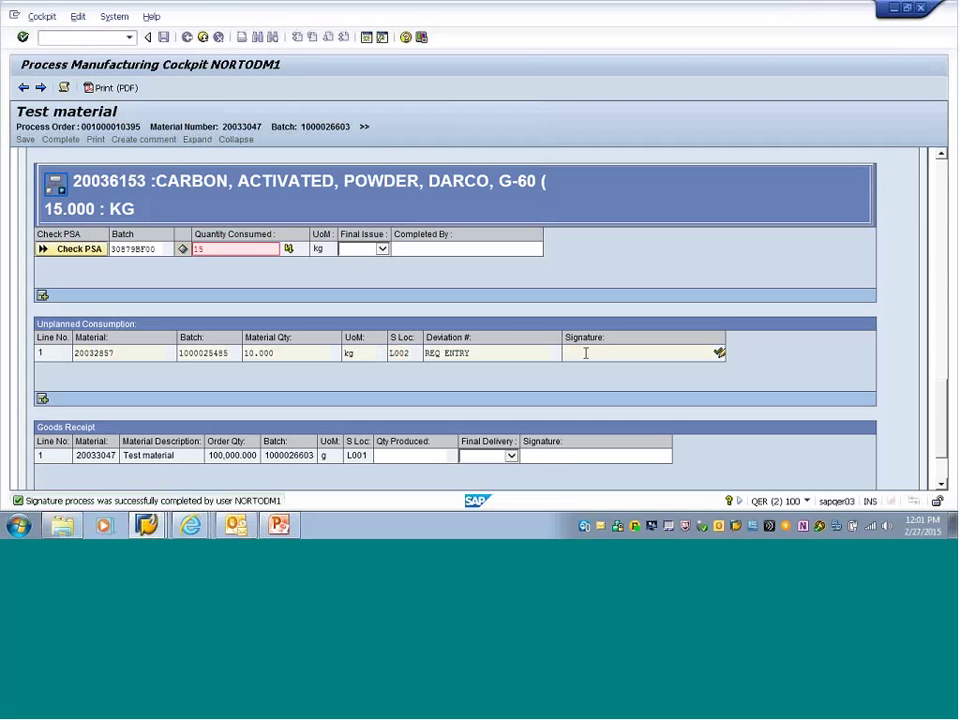
Bring the goods receipt line into view and enter a produced quantity of 100.
click(941, 485)
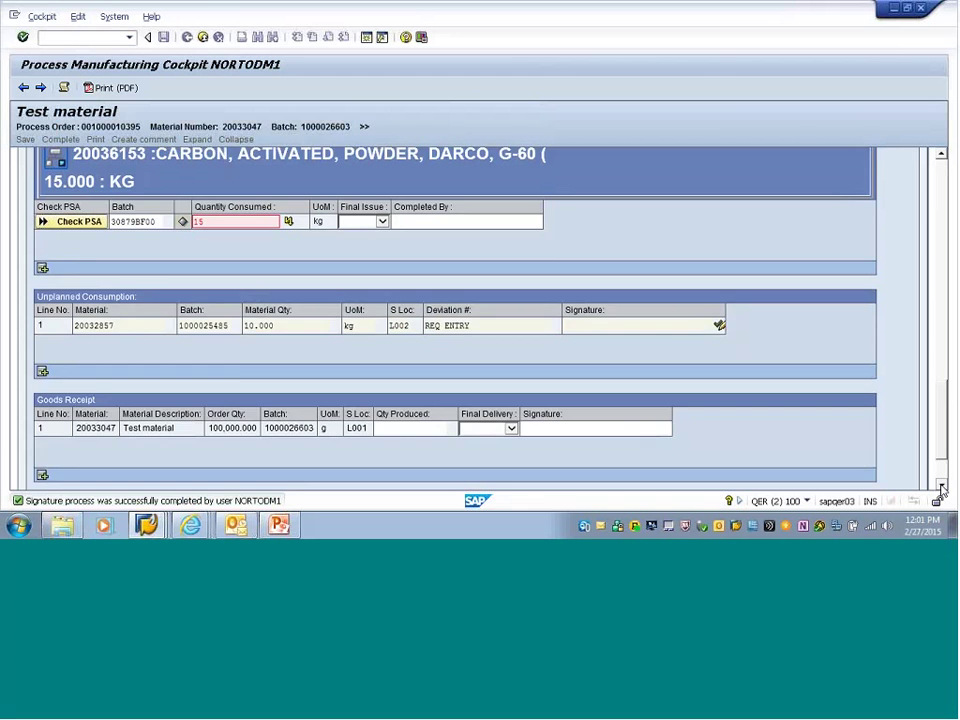
click(941, 487)
click(405, 372)
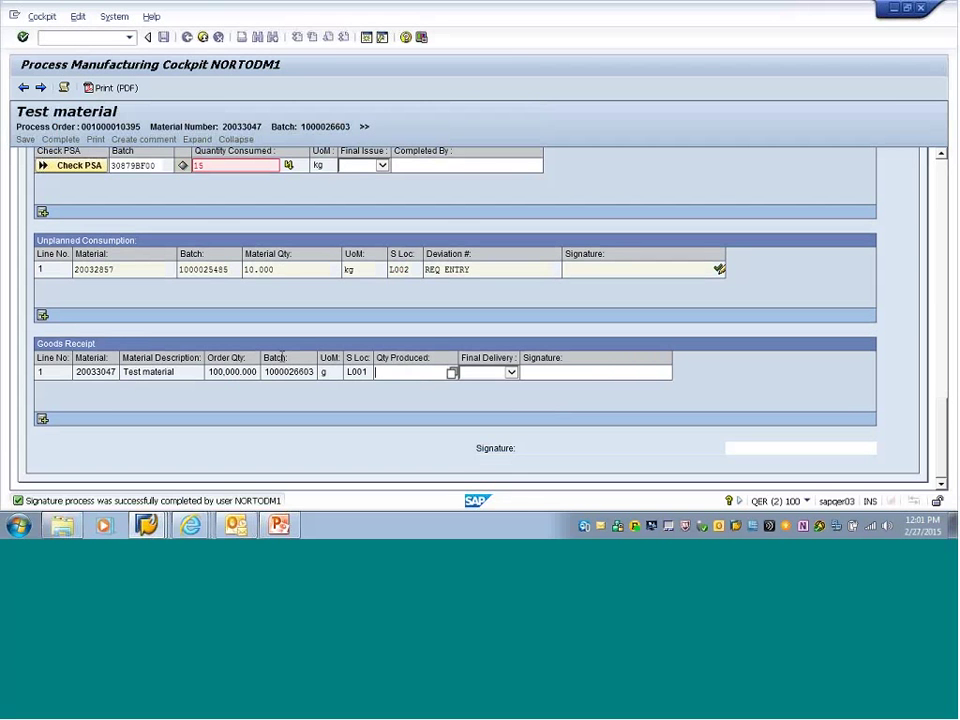
double_click(165, 372)
click(409, 371)
text(100)
Set Final Delivery to No and start entering the signer's user ID.
click(511, 373)
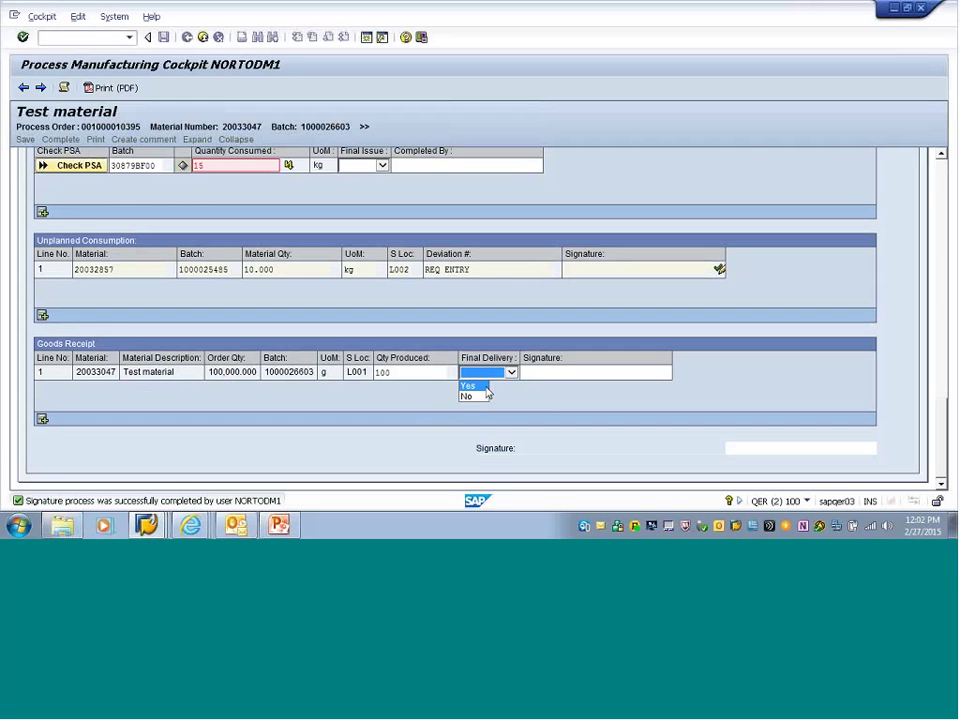
click(487, 396)
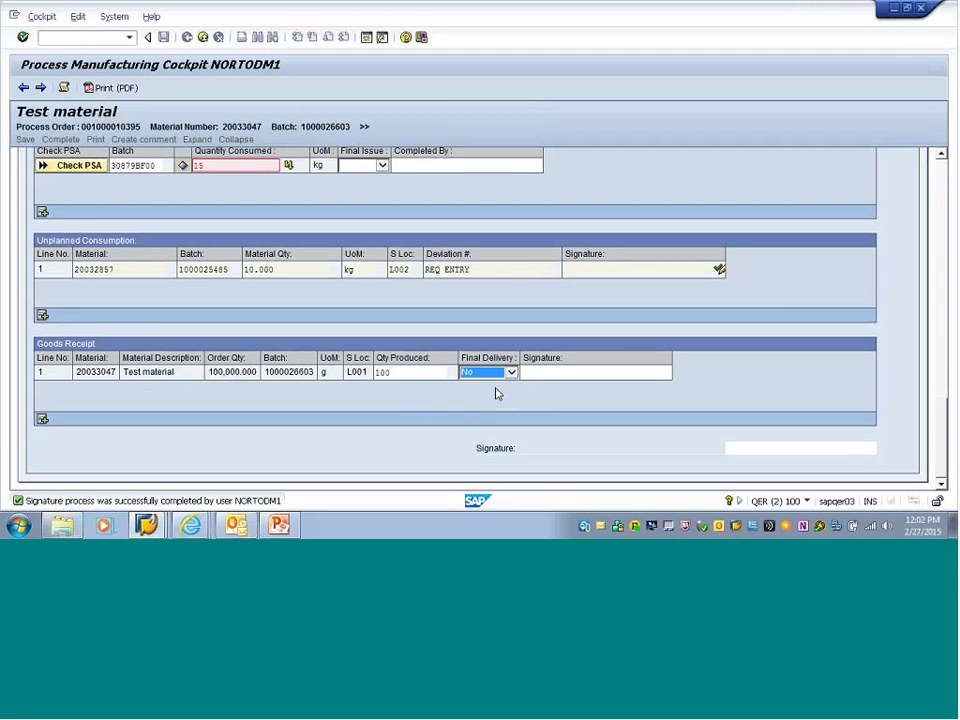
click(535, 404)
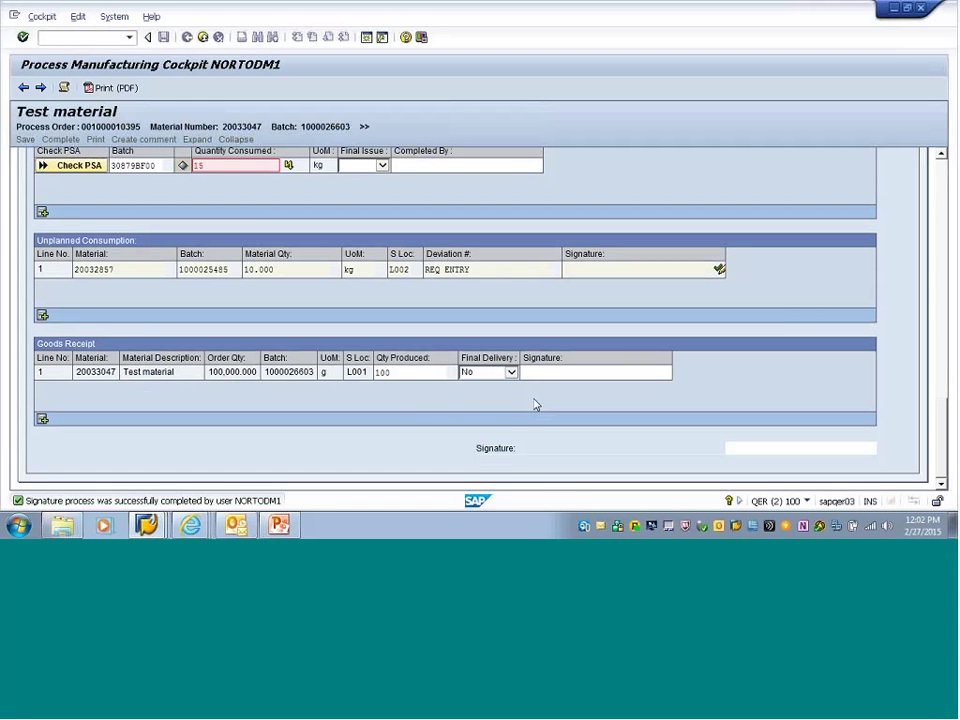
Correct the signer's user ID on the goods receipt line and confirm its digital signature.
key(BackSpace)
key(BackSpace)
key(BackSpace)
key(BackSpace)
key(BackSpace)
key(Return)
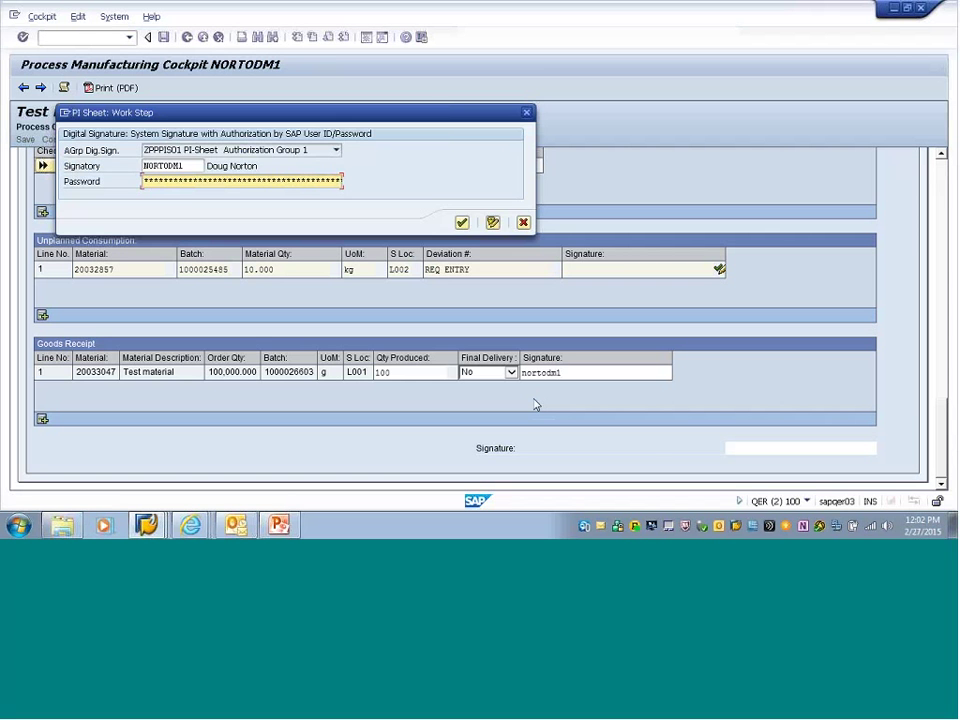
key(Return)
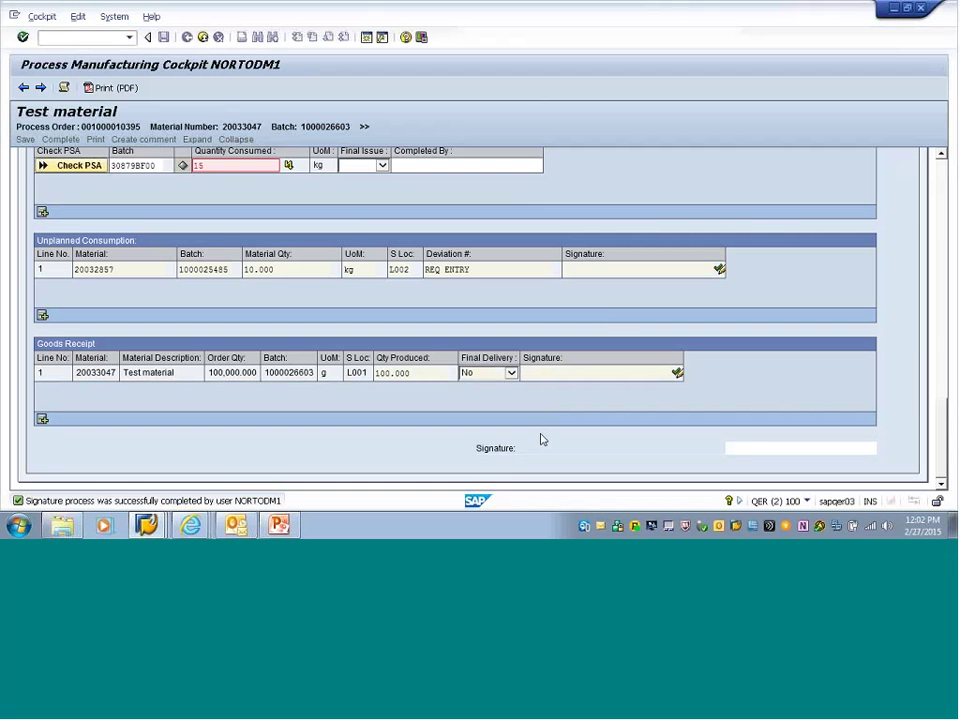
Enter the signer's user ID in the overall step Signature field and submit it.
click(749, 445)
text(dm1)
key(Return)
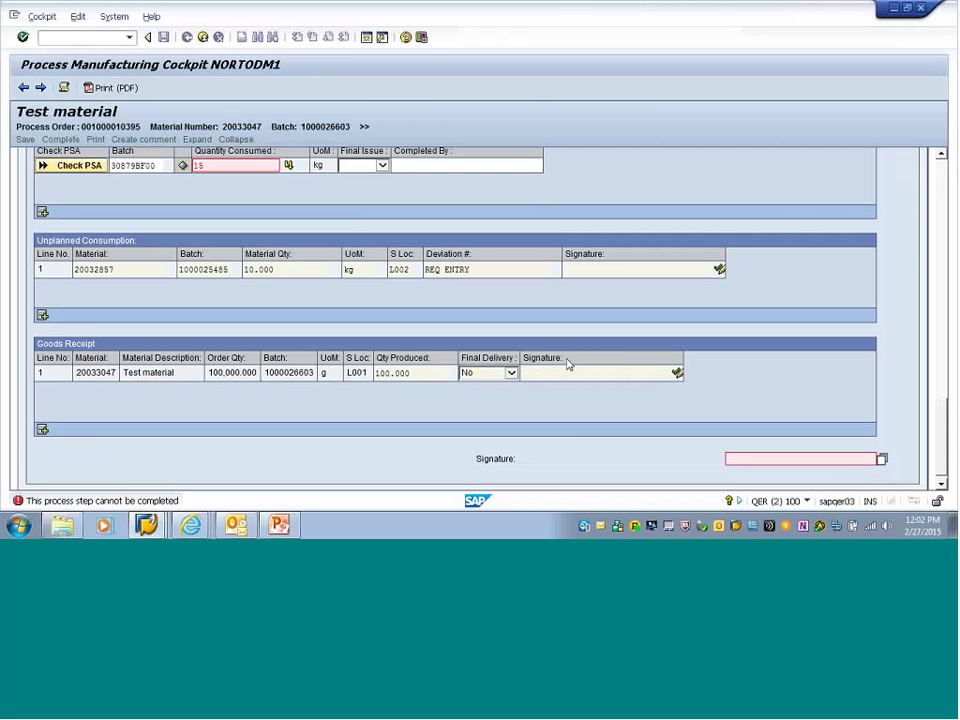
Return to the empty overall signature field, then switch to the QMS QIM Training Presentation in PowerPoint.
scroll(353, 256, up, 2)
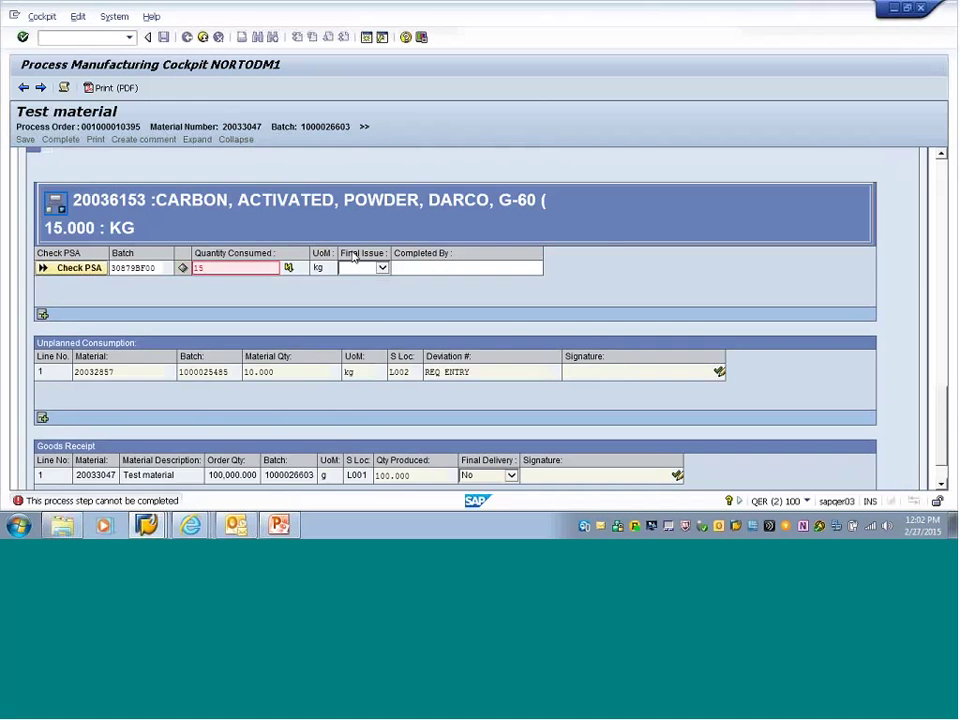
scroll(353, 256, down, 2)
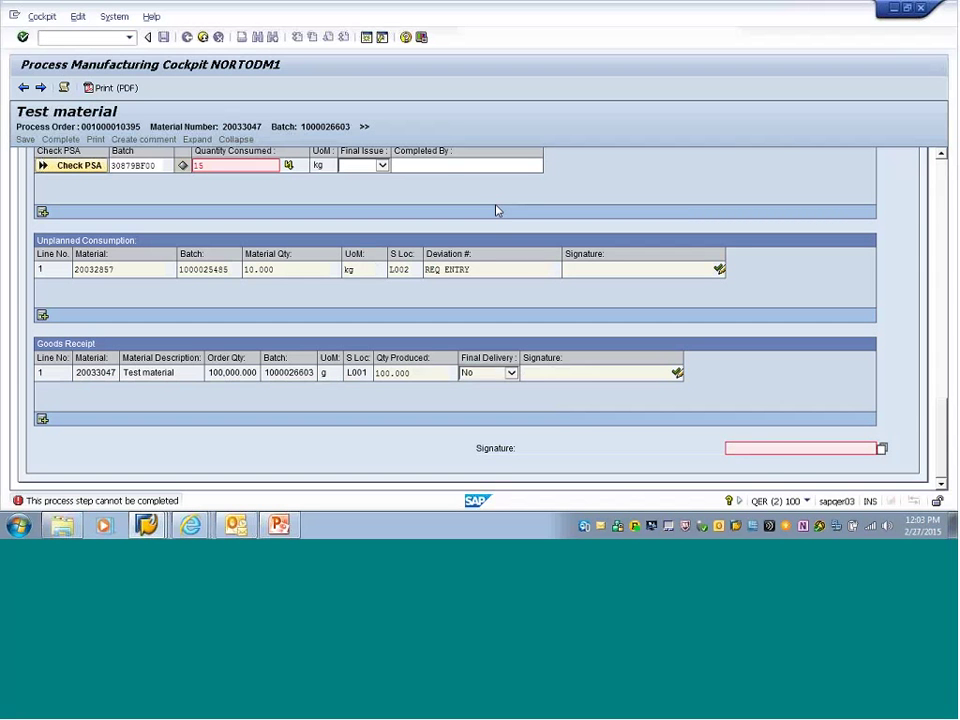
scroll(531, 210, up, 1)
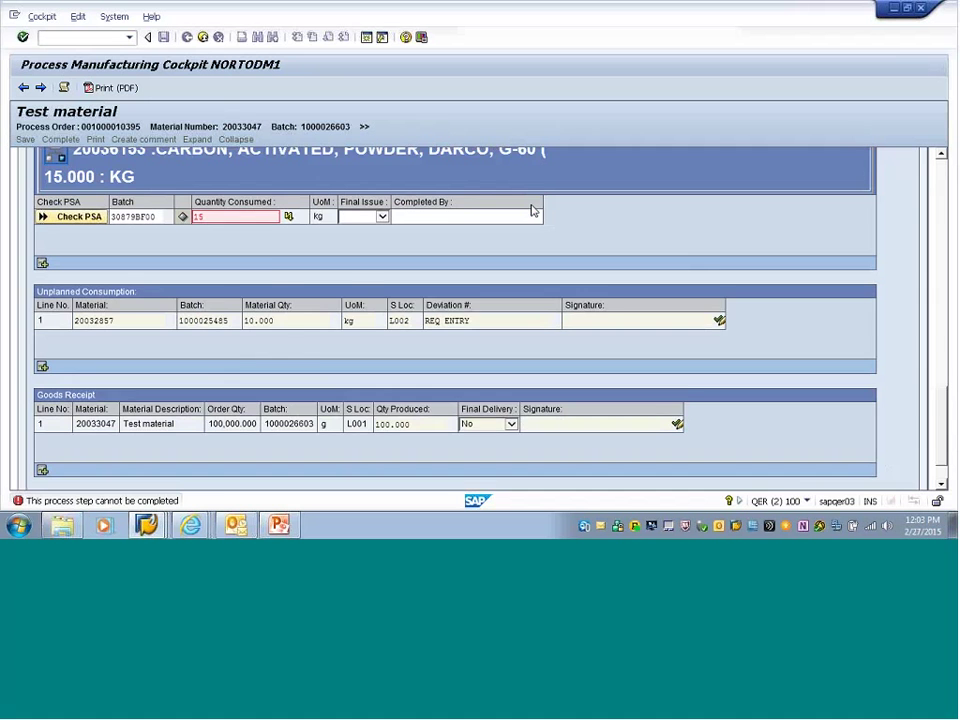
scroll(532, 210, down, 1)
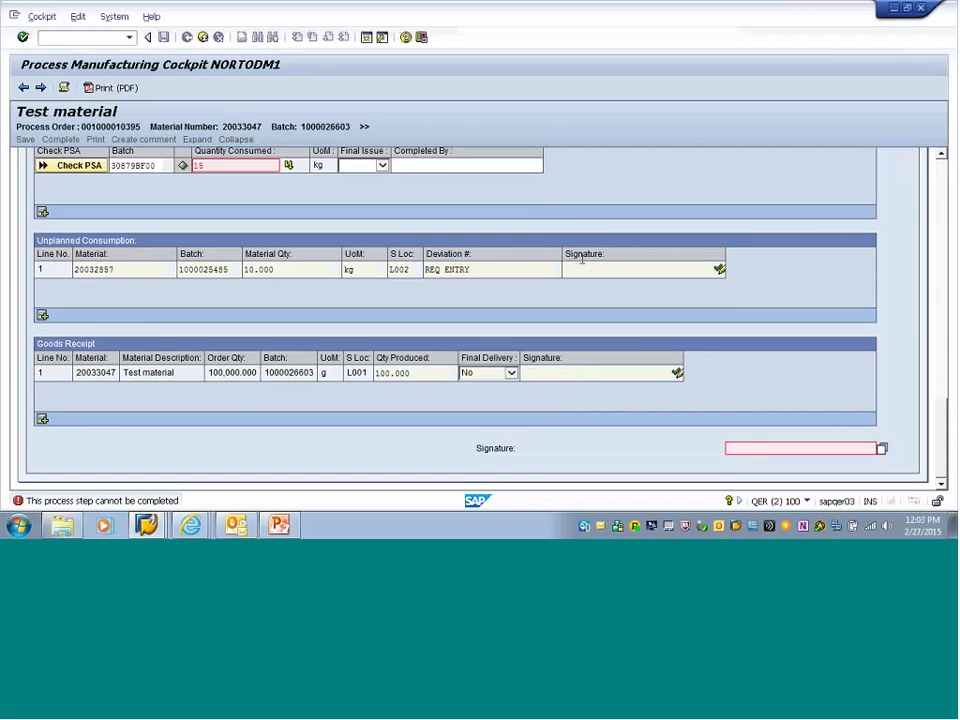
scroll(542, 251, up, 1)
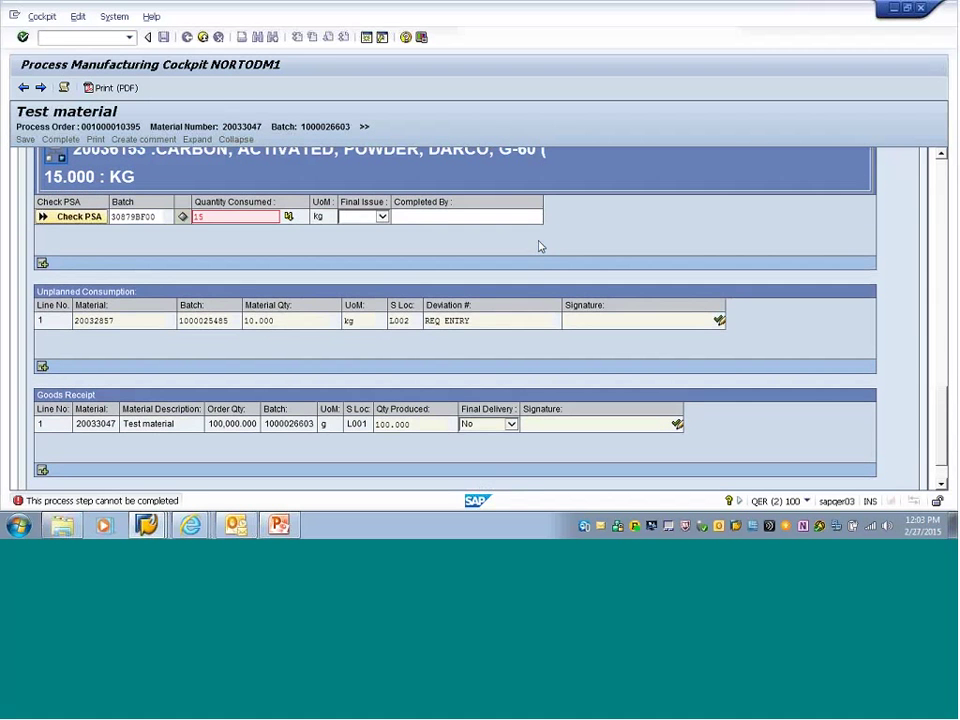
scroll(636, 334, down, 1)
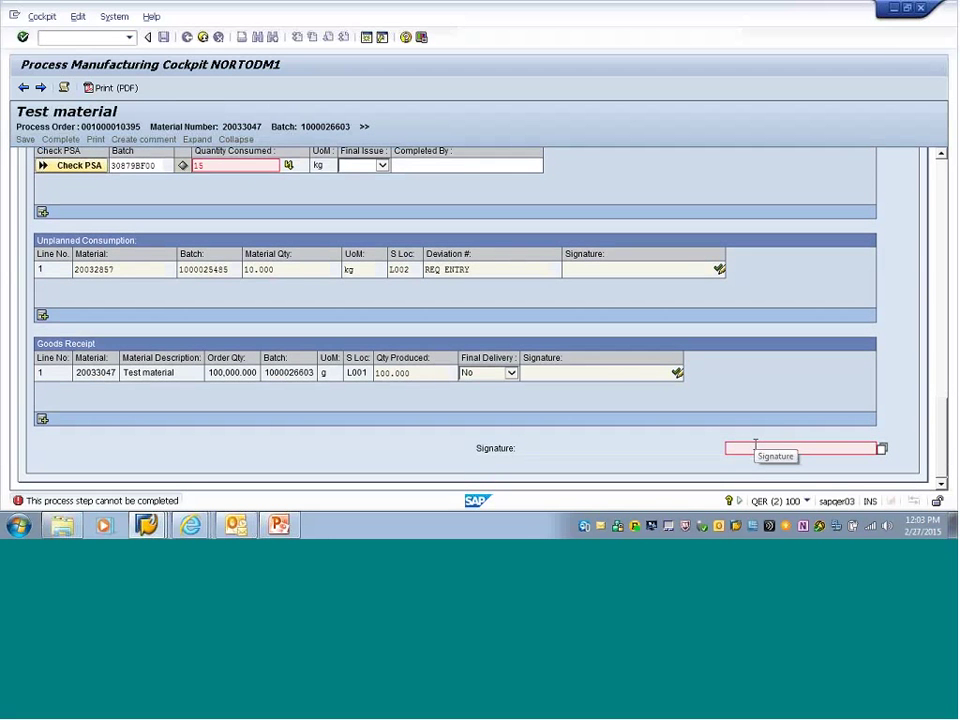
click(755, 447)
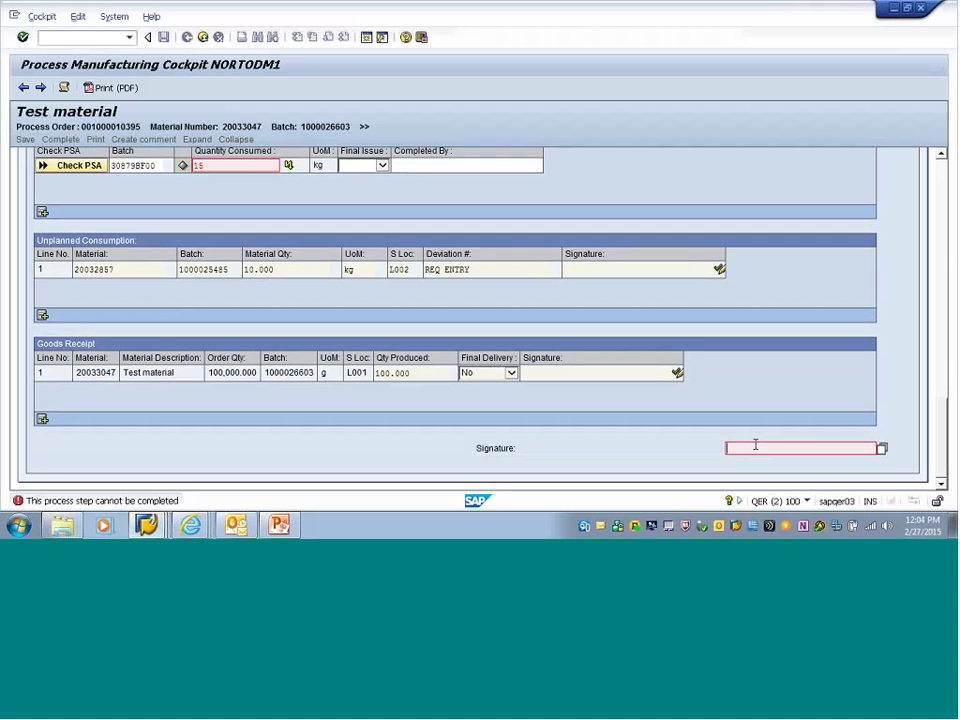
click(281, 526)
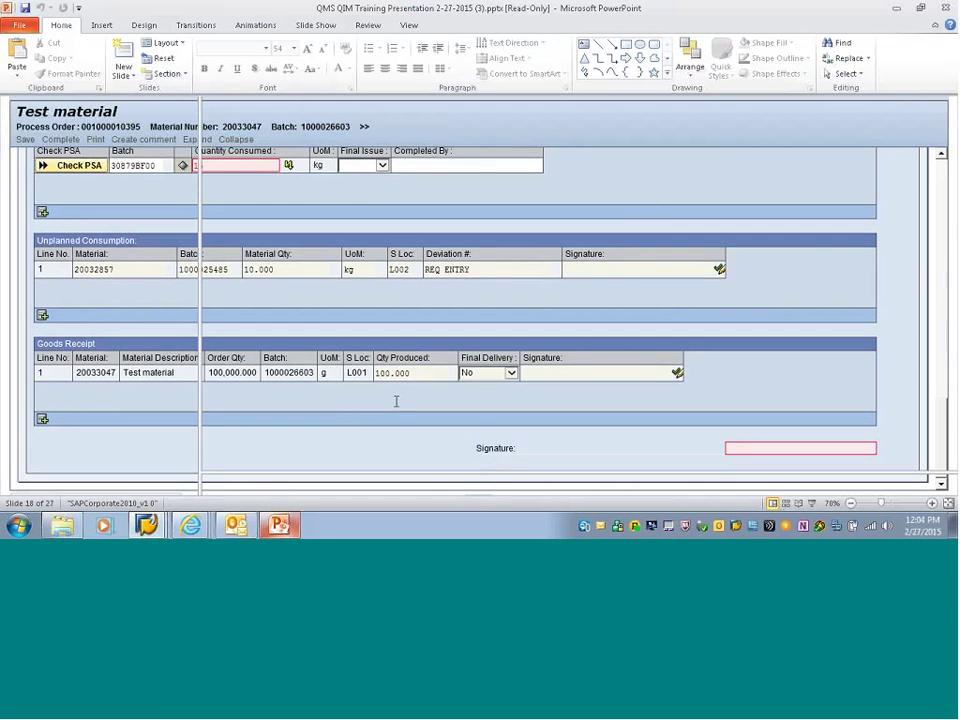